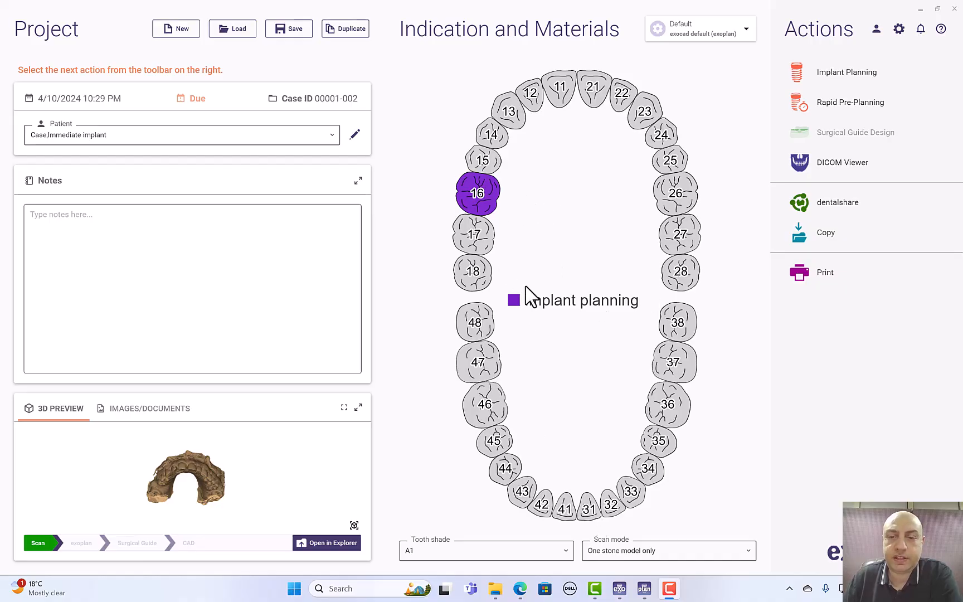
In exoplan, continue with the acceptable CT data alignment and skip the sinus collision object definition.
{"action": "left_click", "coordinate": [644, 589]}
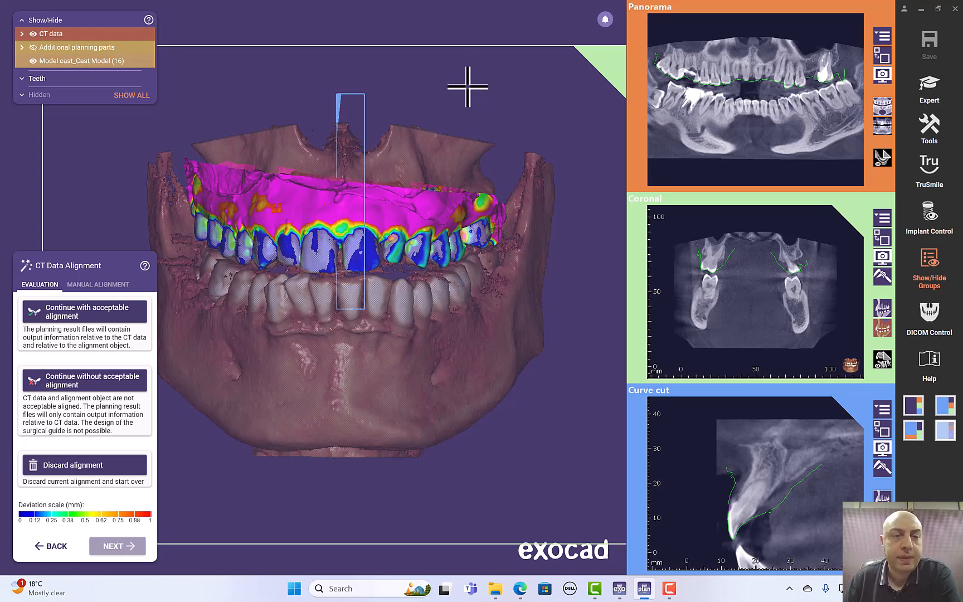
{"action": "left_click", "coordinate": [112, 320]}
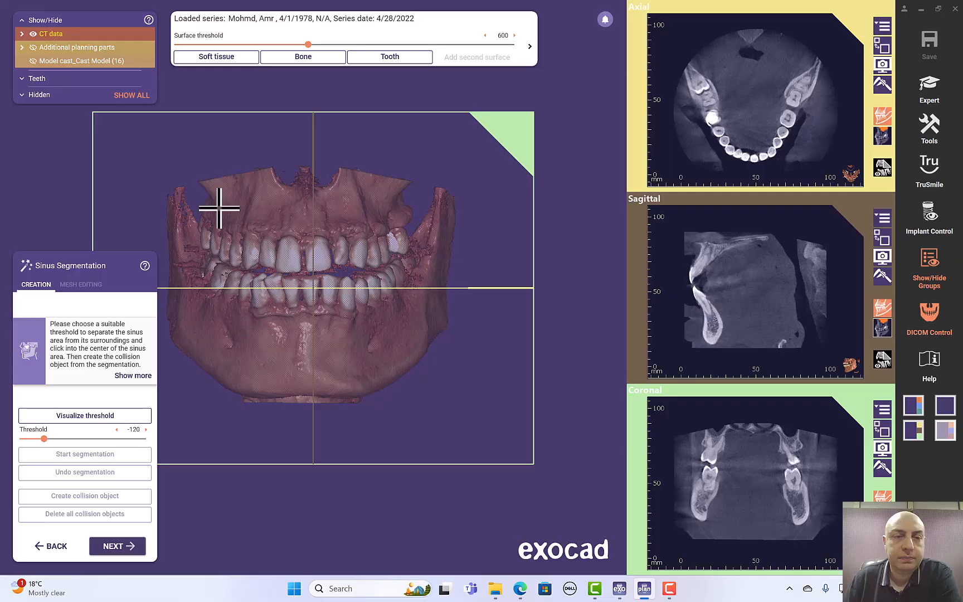
{"action": "left_click", "coordinate": [124, 548]}
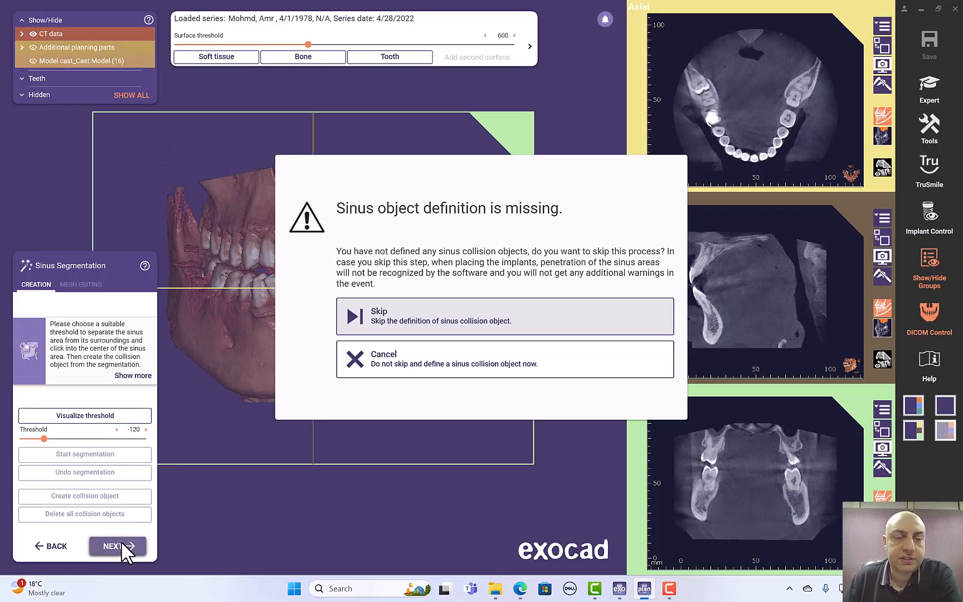
{"action": "left_click", "coordinate": [394, 316]}
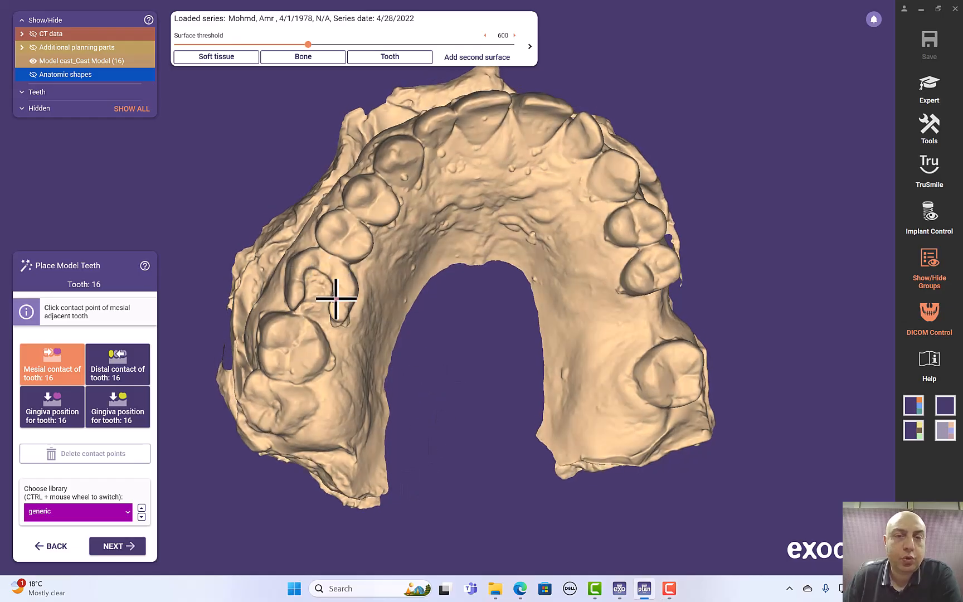
{"action": "left_click", "coordinate": [403, 315]}
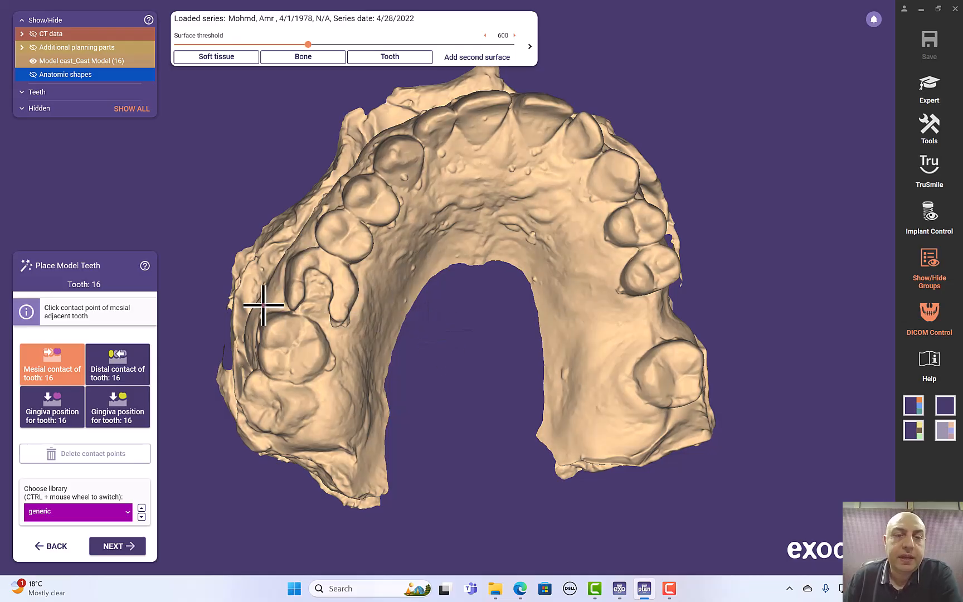
{"action": "left_click", "coordinate": [339, 290]}
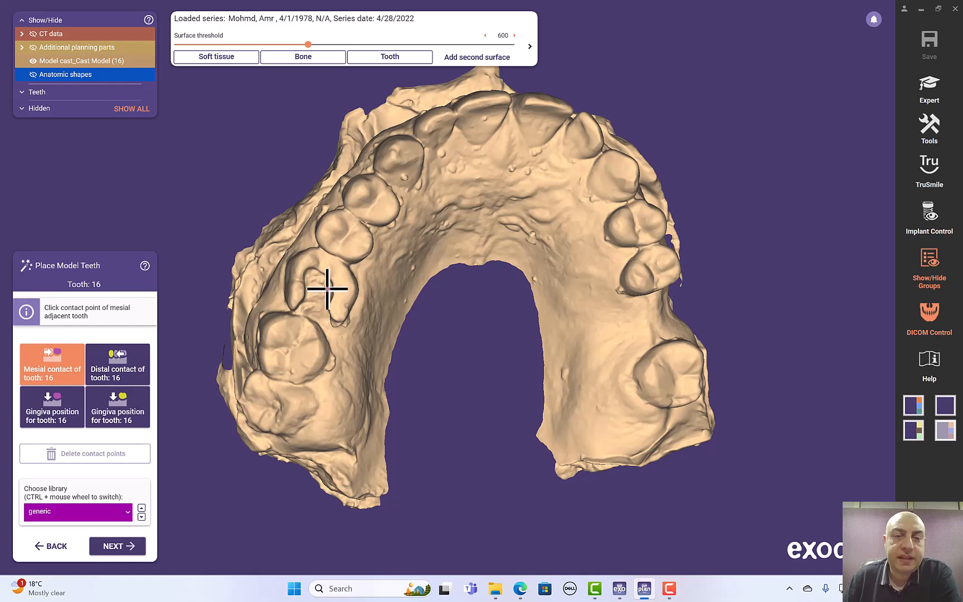
{"action": "left_click", "coordinate": [229, 317]}
{"action": "left_click", "coordinate": [81, 371]}
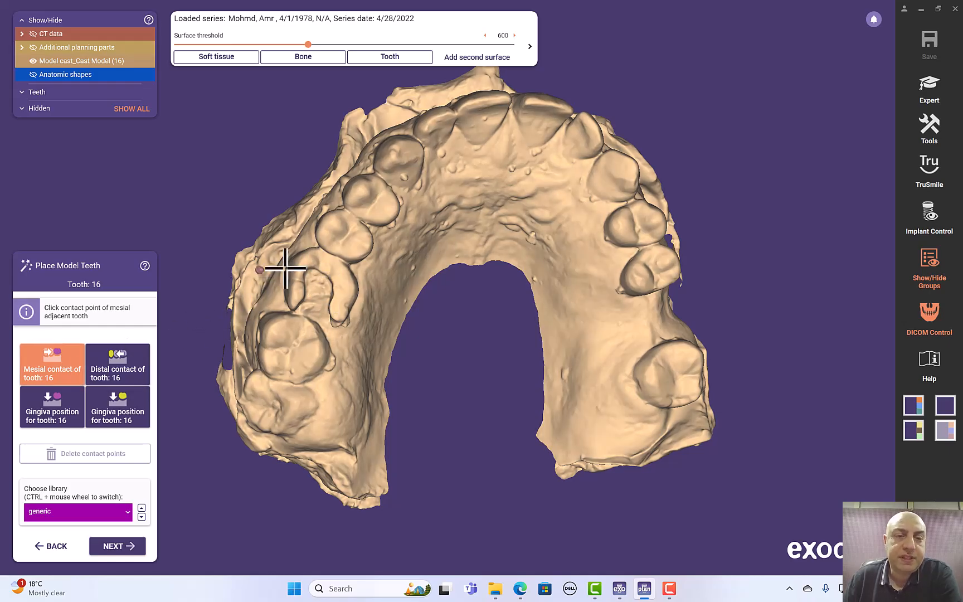
{"action": "left_click", "coordinate": [243, 254]}
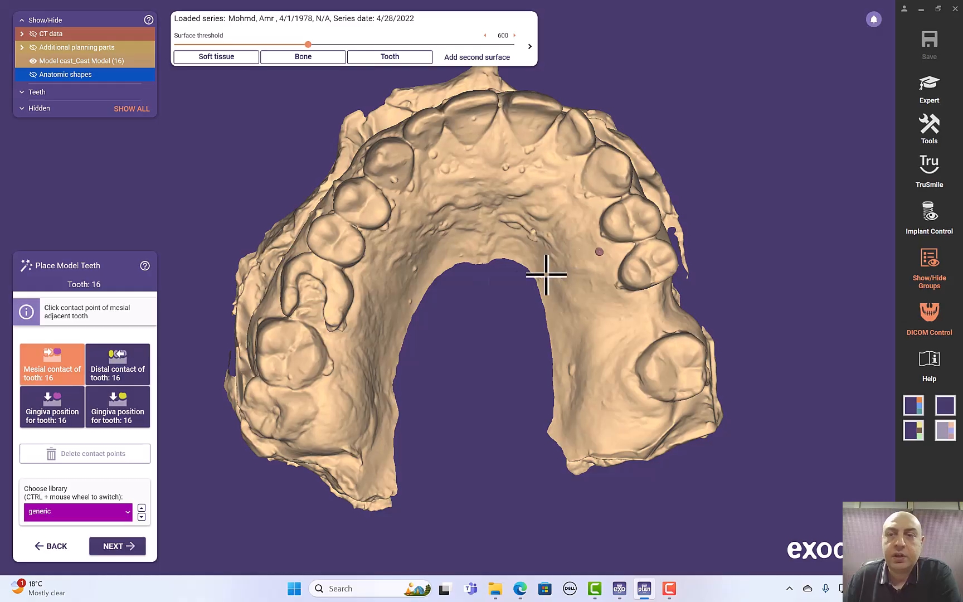
{"action": "left_click", "coordinate": [675, 210]}
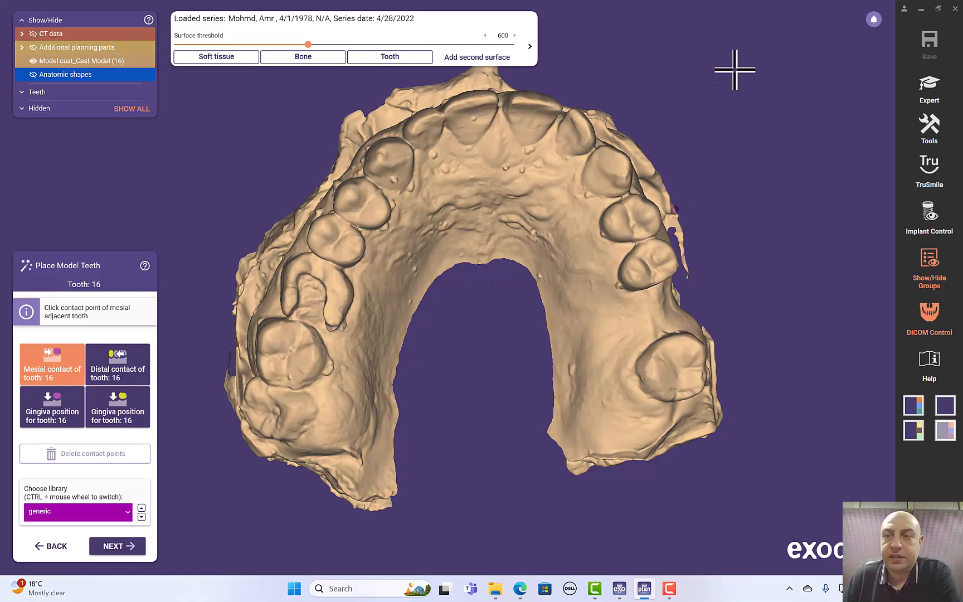
Switch to expert mode and extract the damaged tooth 16 from the scan with the No Copy option.
{"action": "left_click", "coordinate": [929, 86]}
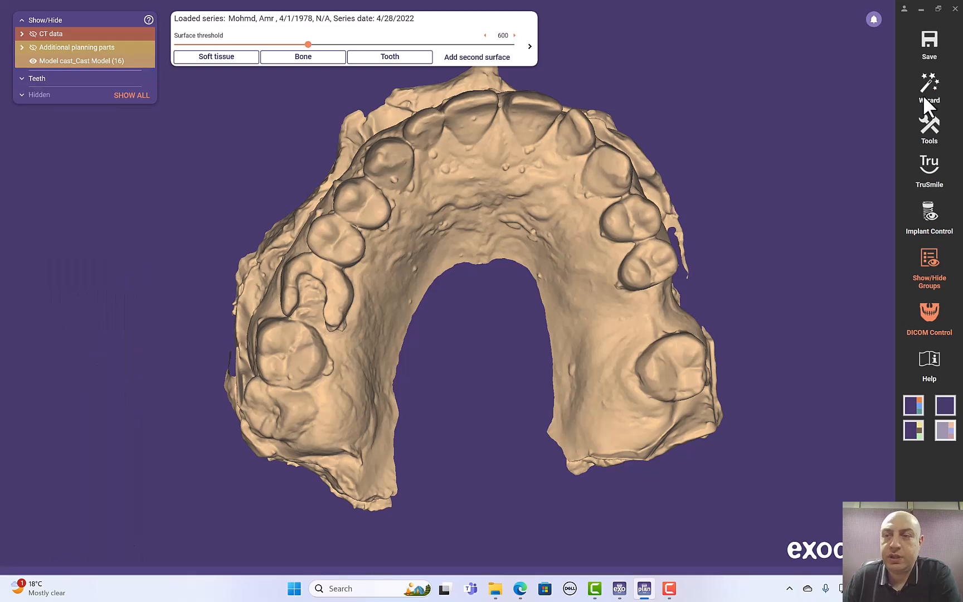
{"action": "right_click", "coordinate": [699, 93]}
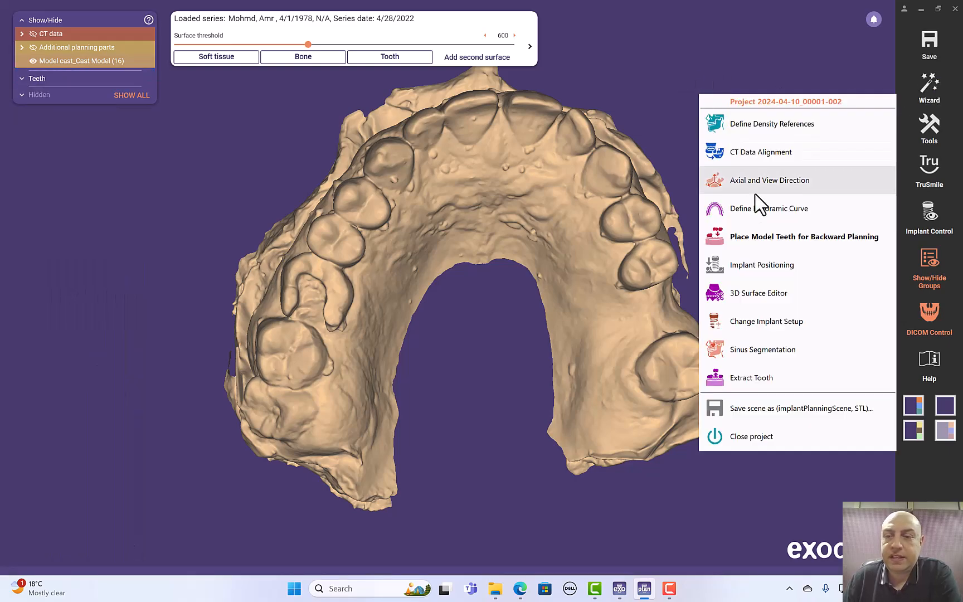
{"action": "left_click", "coordinate": [751, 378]}
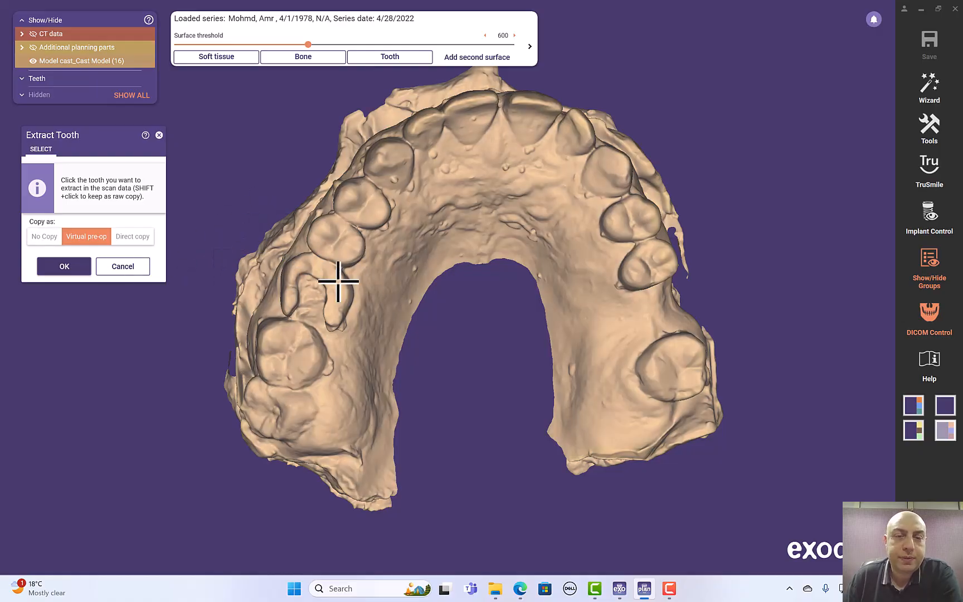
{"action": "left_click", "coordinate": [315, 286]}
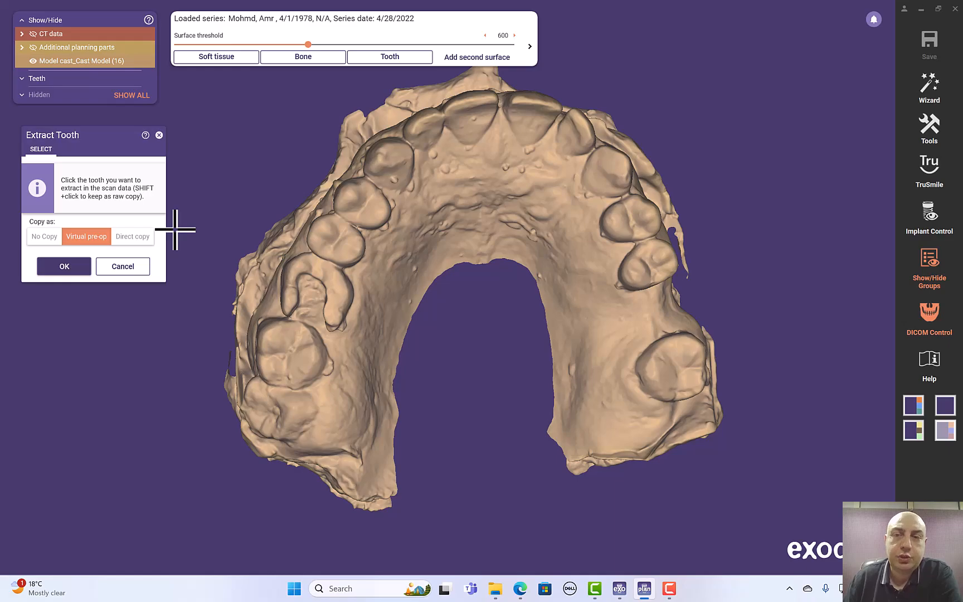
{"action": "left_click", "coordinate": [44, 239]}
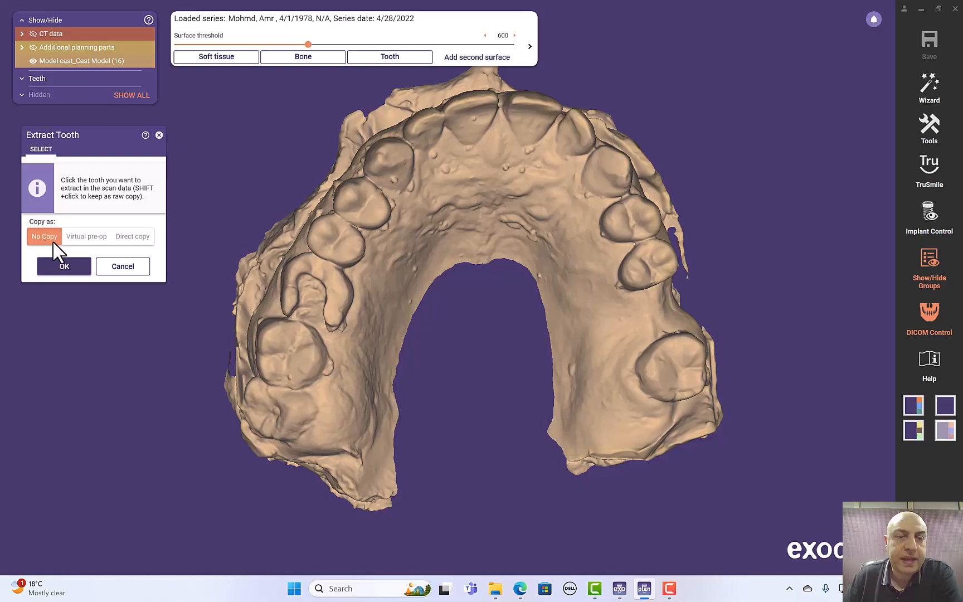
{"action": "left_click", "coordinate": [300, 266]}
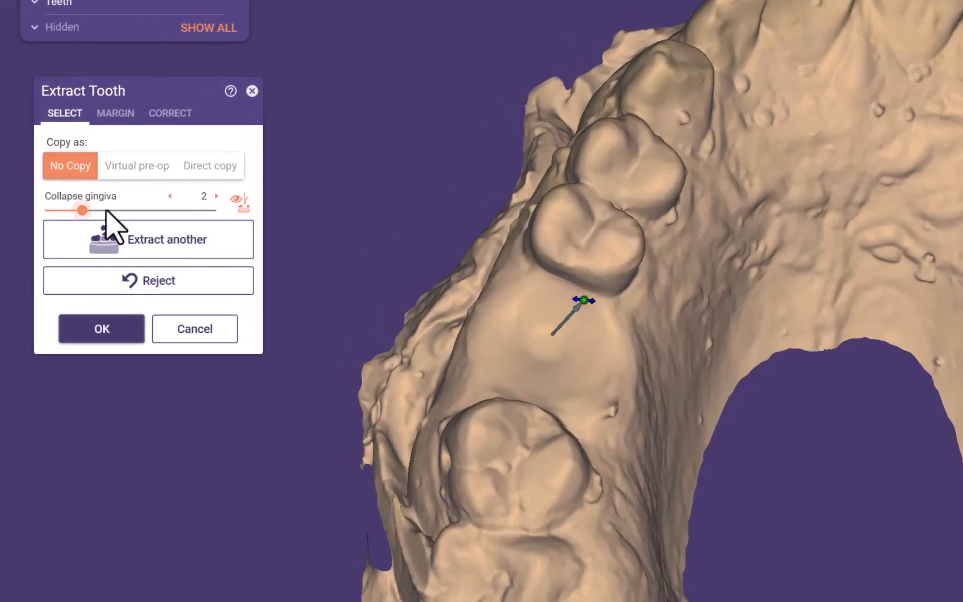
Try Collapse gingiva values of 0 and 10 on the tooth 16 extraction site and inspect each from several angles.
{"action": "left_click_drag", "start_coordinate": [82, 211], "coordinate": [50, 213]}
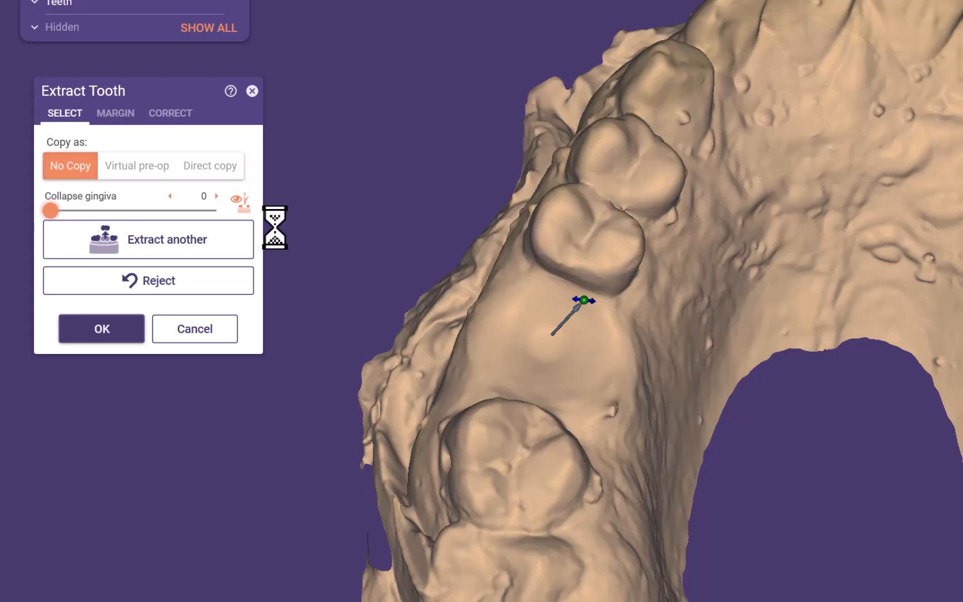
{"action": "right_click_drag", "start_coordinate": [400, 219], "coordinate": [441, 239]}
{"action": "right_click_drag", "start_coordinate": [895, 341], "coordinate": [426, 319]}
{"action": "left_click_drag", "start_coordinate": [50, 210], "coordinate": [216, 211]}
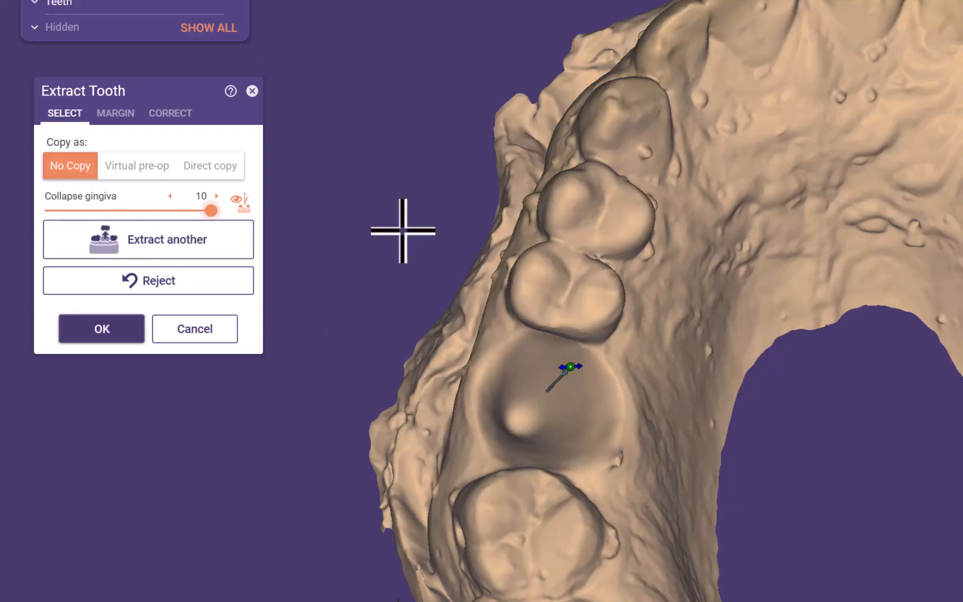
{"action": "right_click_drag", "start_coordinate": [421, 238], "coordinate": [414, 238]}
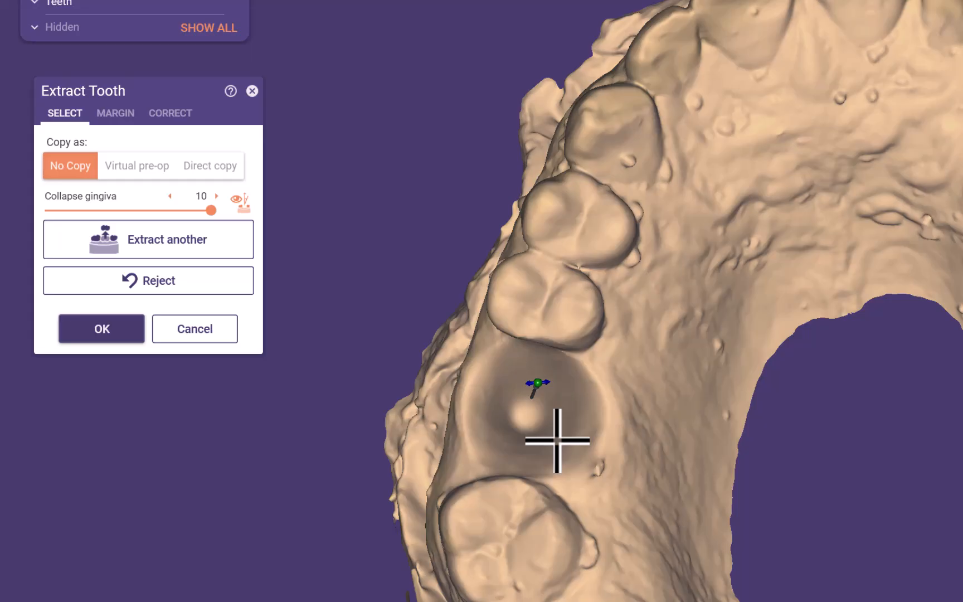
{"action": "right_click_drag", "start_coordinate": [429, 293], "coordinate": [427, 293]}
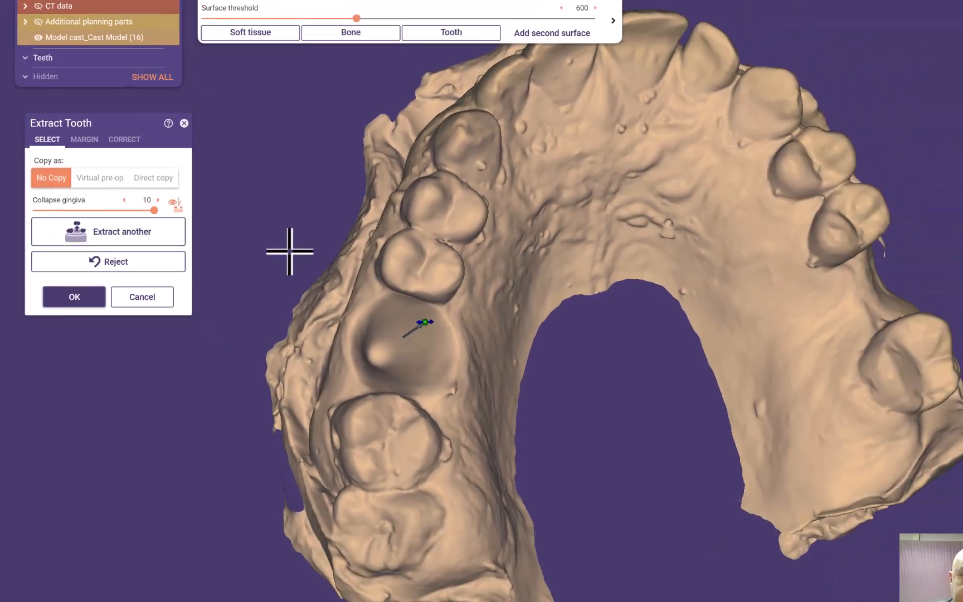
Lower the Collapse gingiva value to 1.29 and inspect the shape of the extraction site.
{"action": "left_click_drag", "start_coordinate": [158, 211], "coordinate": [35, 211]}
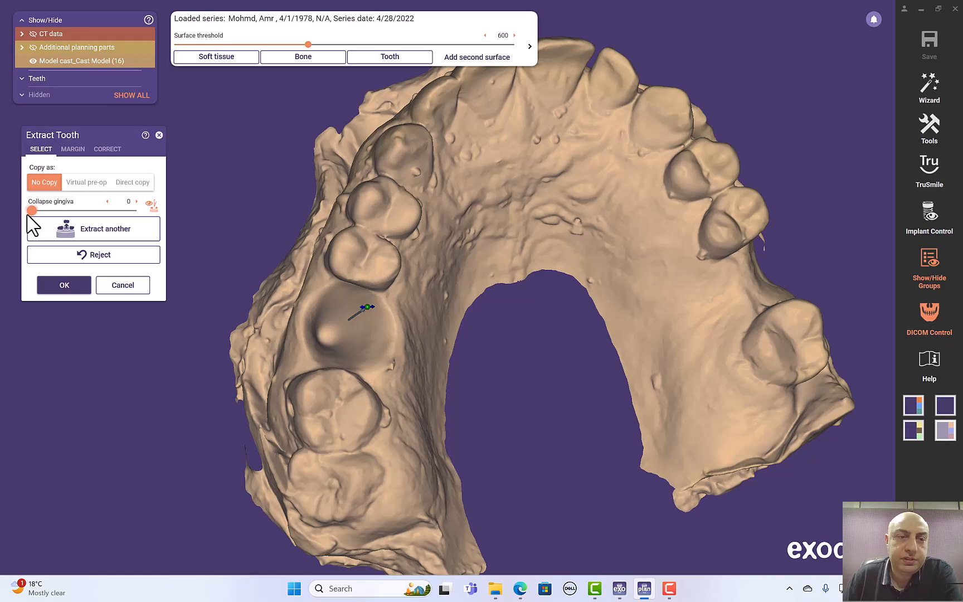
{"action": "right_click_drag", "start_coordinate": [243, 224], "coordinate": [252, 227]}
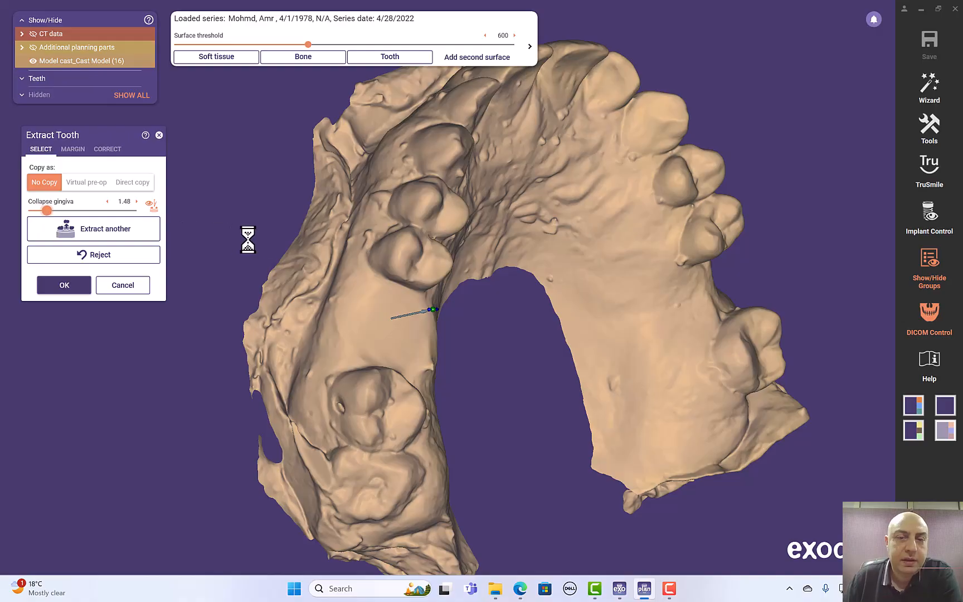
{"action": "right_click_drag", "start_coordinate": [269, 238], "coordinate": [359, 228]}
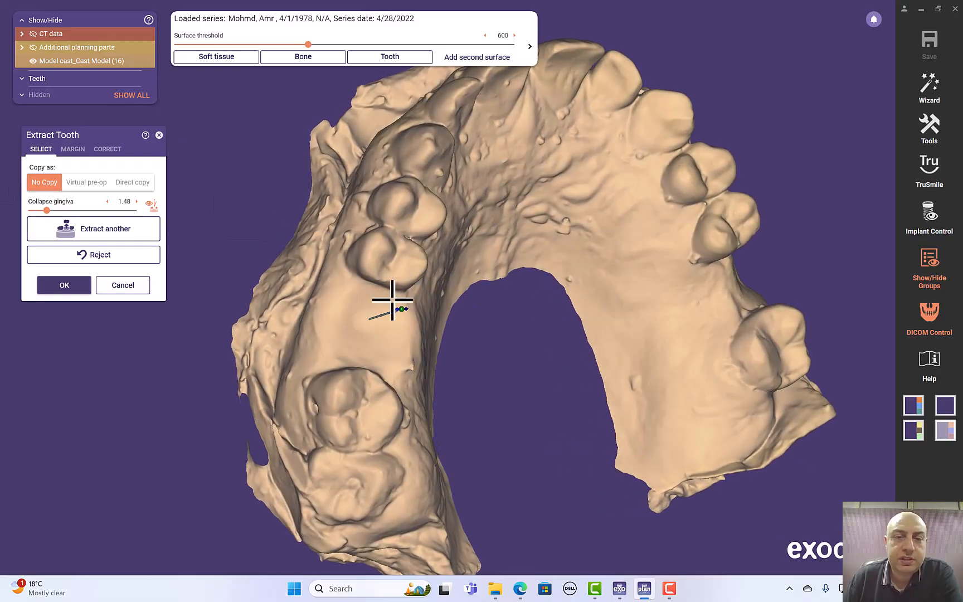
{"action": "right_click_drag", "start_coordinate": [531, 352], "coordinate": [532, 351]}
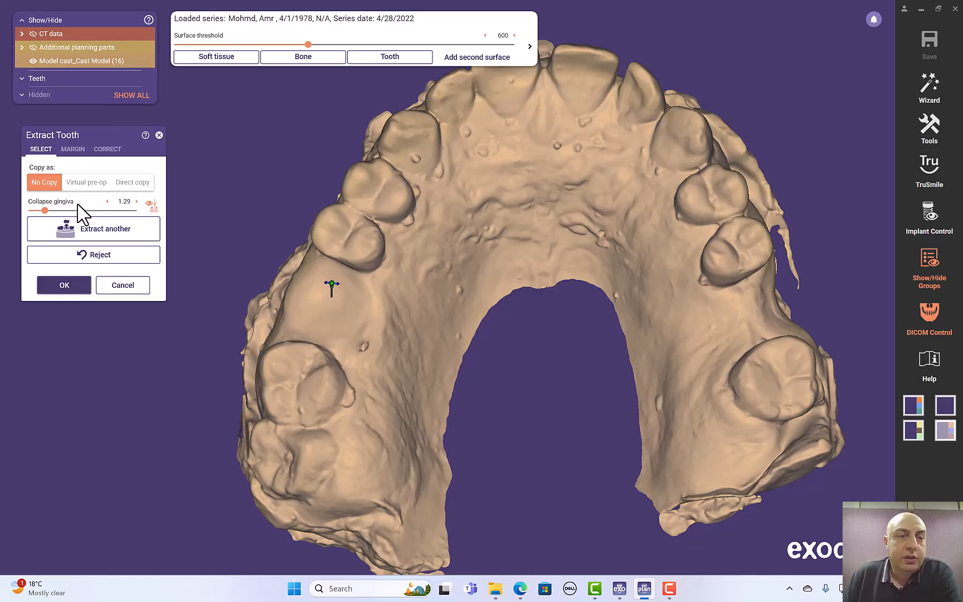
{"action": "right_click_drag", "start_coordinate": [221, 179], "coordinate": [222, 177]}
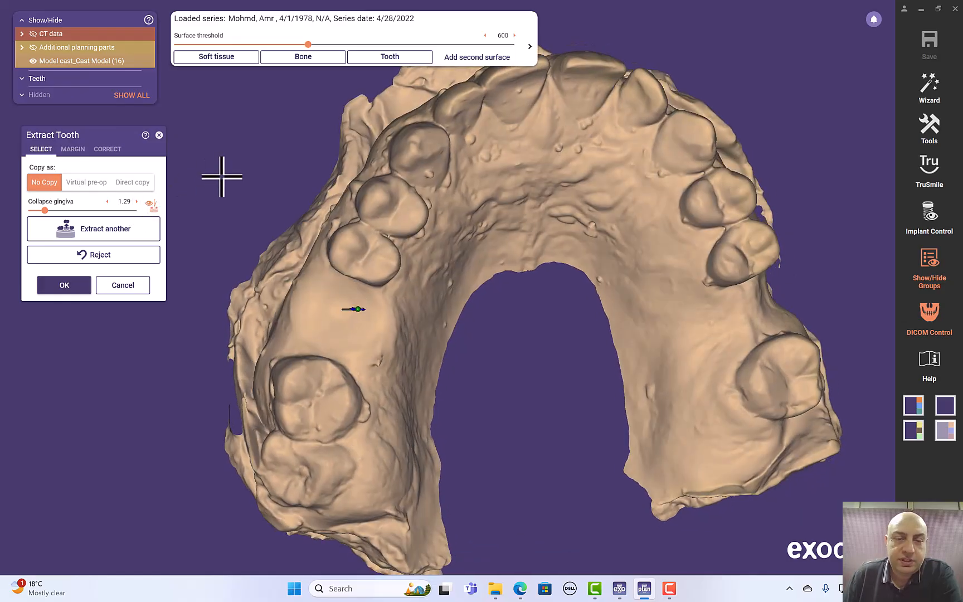
{"action": "right_click_drag", "start_coordinate": [318, 218], "coordinate": [309, 216]}
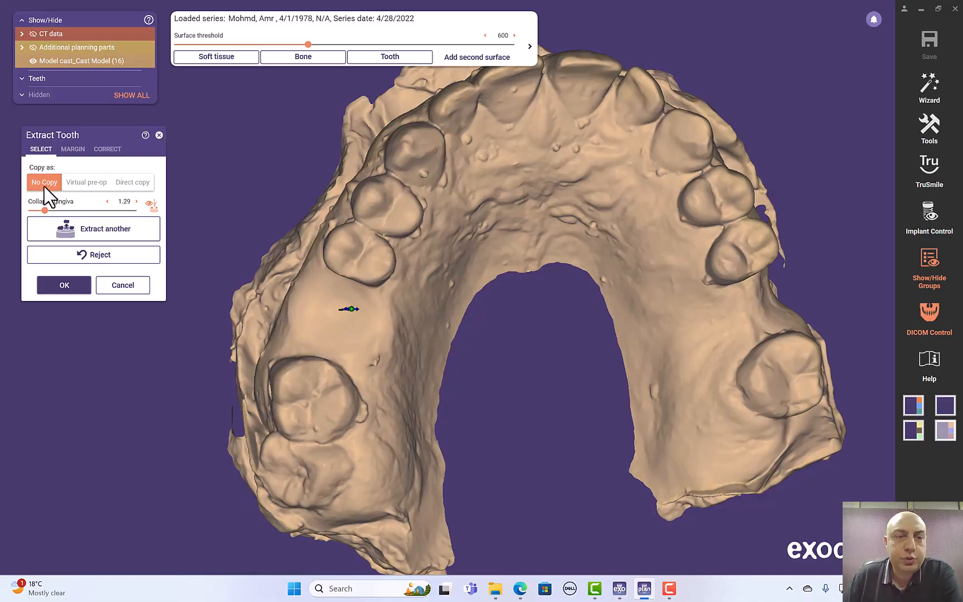
{"action": "right_click_drag", "start_coordinate": [256, 230], "coordinate": [254, 230]}
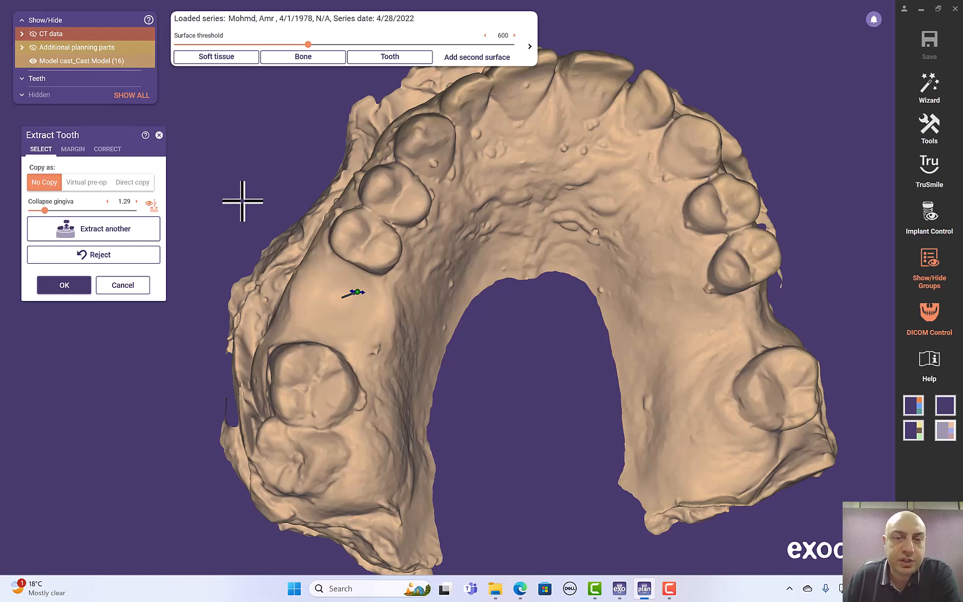
Change the extraction to Direct copy and assign the copy to tooth number 16.
{"action": "left_click", "coordinate": [133, 182]}
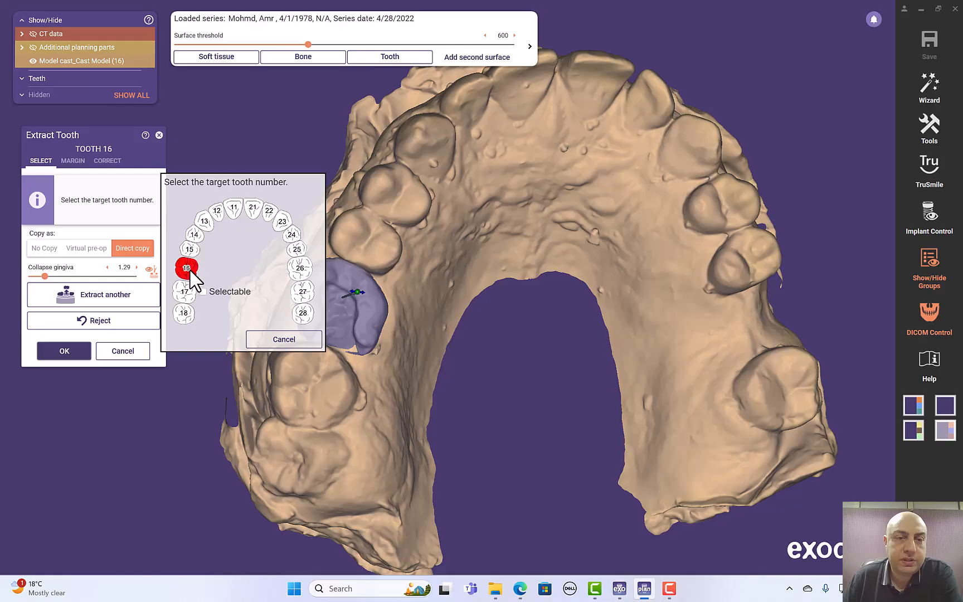
{"action": "left_click", "coordinate": [186, 268]}
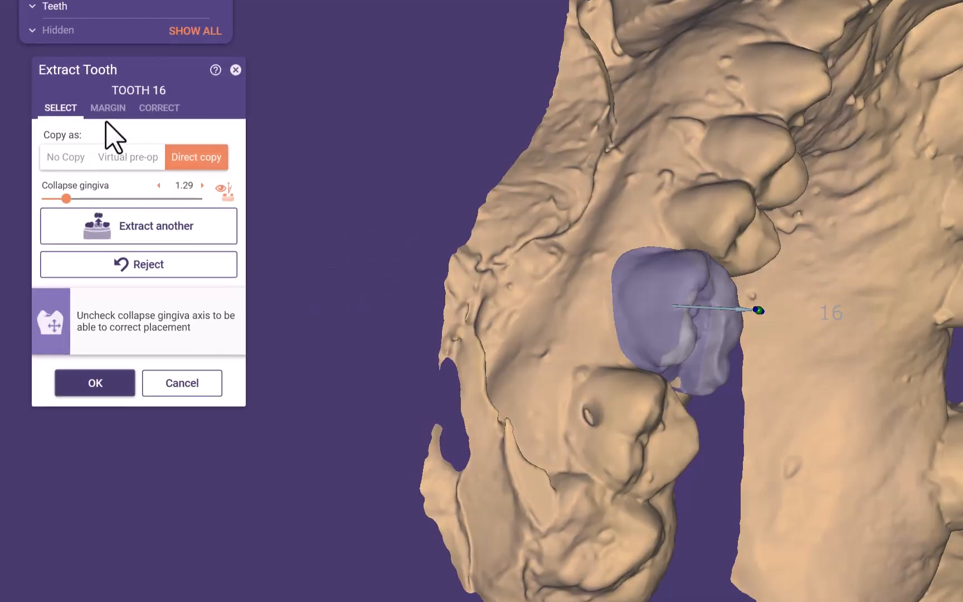
Adjust the margin points along the palatal side of tooth 16 and check the margin line around the tooth.
{"action": "left_click", "coordinate": [107, 111]}
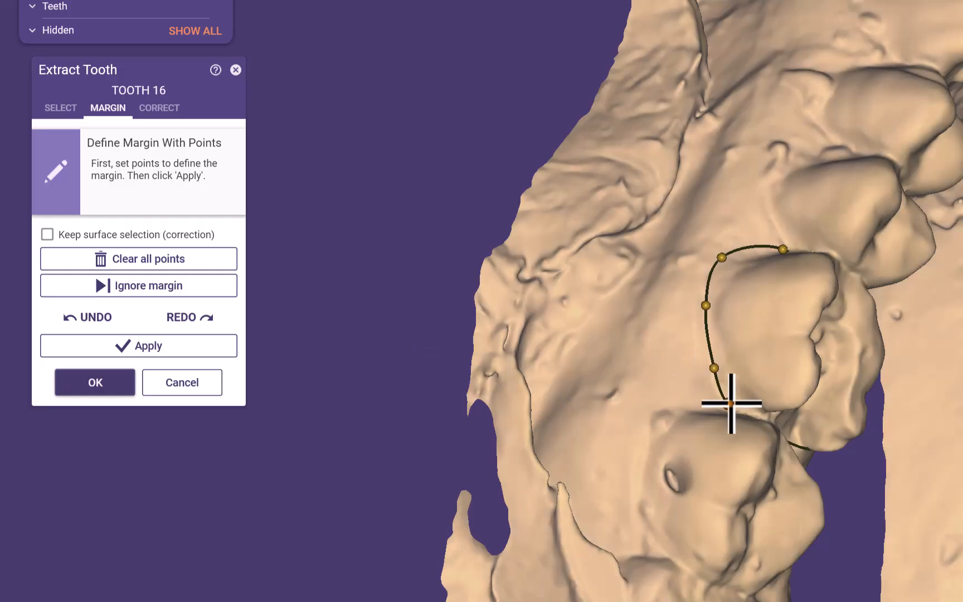
{"action": "right_click_drag", "start_coordinate": [477, 326], "coordinate": [511, 376]}
{"action": "right_click_drag", "start_coordinate": [577, 432], "coordinate": [808, 458]}
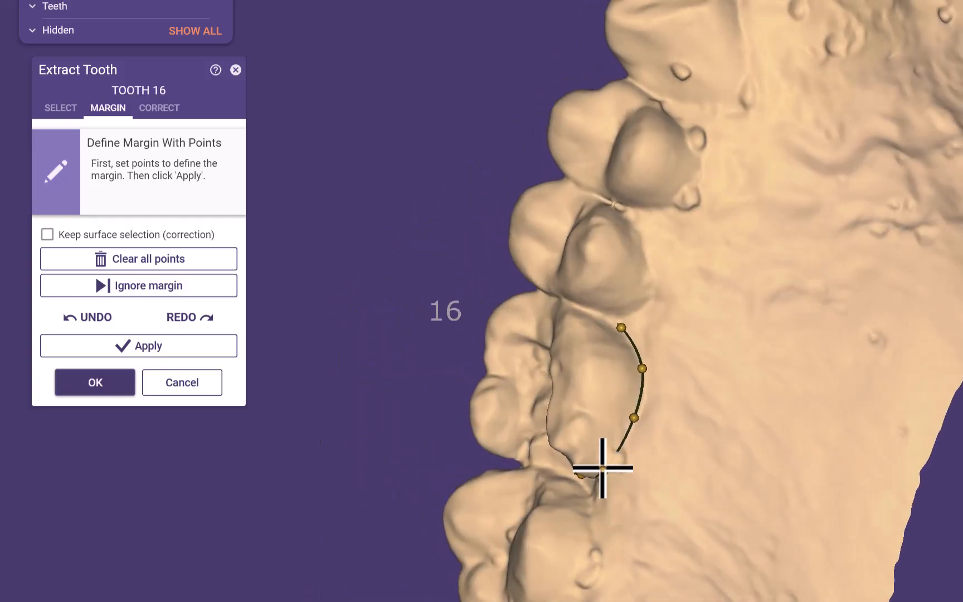
{"action": "left_click", "coordinate": [616, 474]}
{"action": "left_click", "coordinate": [638, 418]}
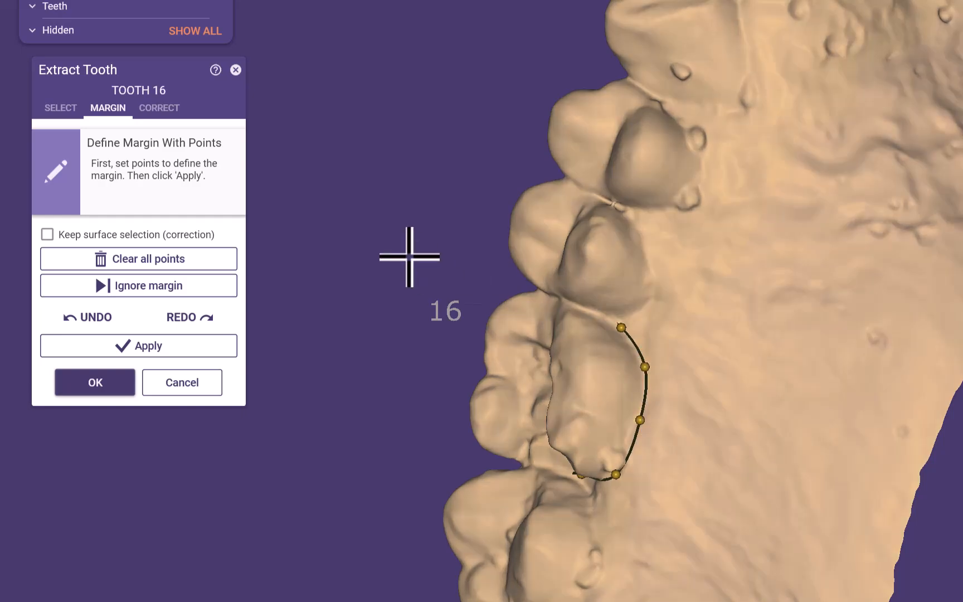
{"action": "mouse_move", "coordinate": [409, 259]}
{"action": "right_mouse_down"}
{"action": "mouse_move", "coordinate": [428, 258]}
{"action": "mouse_move", "coordinate": [419, 258]}
{"action": "right_mouse_up"}
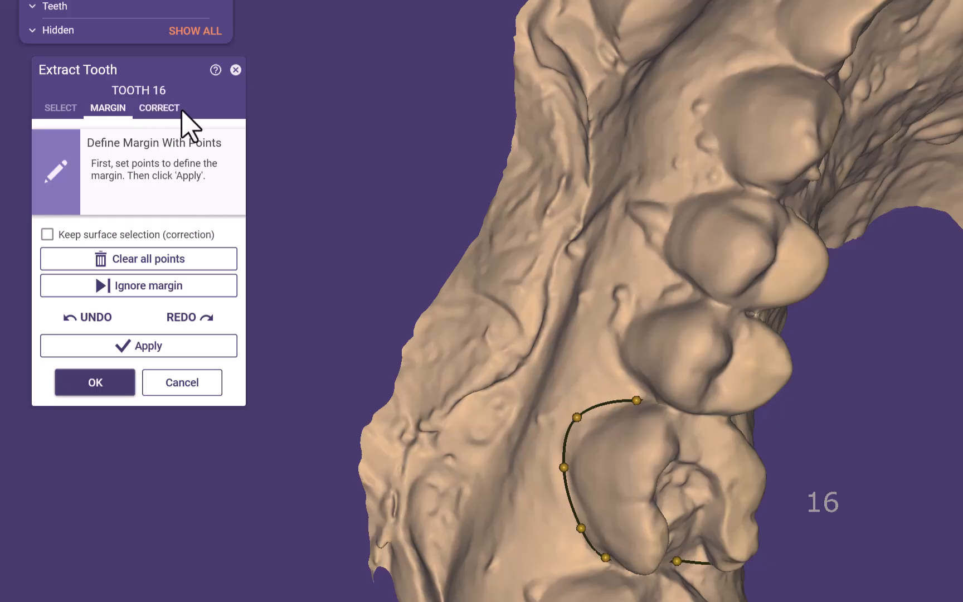
Mark extra surface along the palatal side of tooth 16 in the manual correction, unmark the excess gingiva, and return to the margin definition.
{"action": "left_click", "coordinate": [159, 108]}
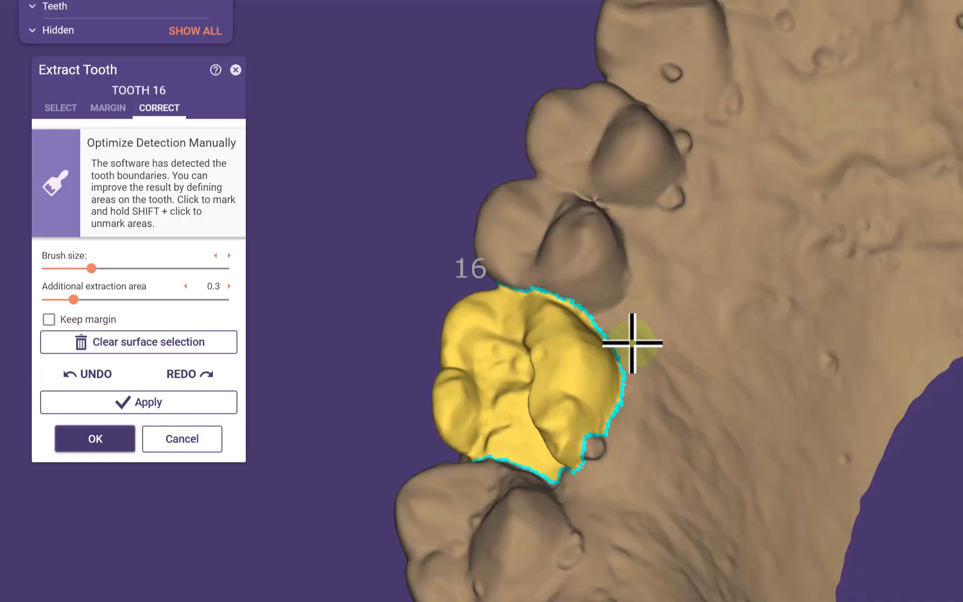
{"action": "mouse_move", "coordinate": [630, 345]}
{"action": "left_mouse_down"}
{"action": "mouse_move", "coordinate": [604, 436]}
{"action": "mouse_move", "coordinate": [613, 468]}
{"action": "mouse_move", "coordinate": [581, 436]}
{"action": "mouse_move", "coordinate": [606, 404]}
{"action": "mouse_move", "coordinate": [609, 354]}
{"action": "mouse_move", "coordinate": [609, 398]}
{"action": "mouse_move", "coordinate": [612, 379]}
{"action": "mouse_move", "coordinate": [590, 378]}
{"action": "mouse_move", "coordinate": [587, 348]}
{"action": "mouse_move", "coordinate": [630, 351]}
{"action": "mouse_move", "coordinate": [626, 439]}
{"action": "mouse_move", "coordinate": [583, 458]}
{"action": "left_mouse_up"}
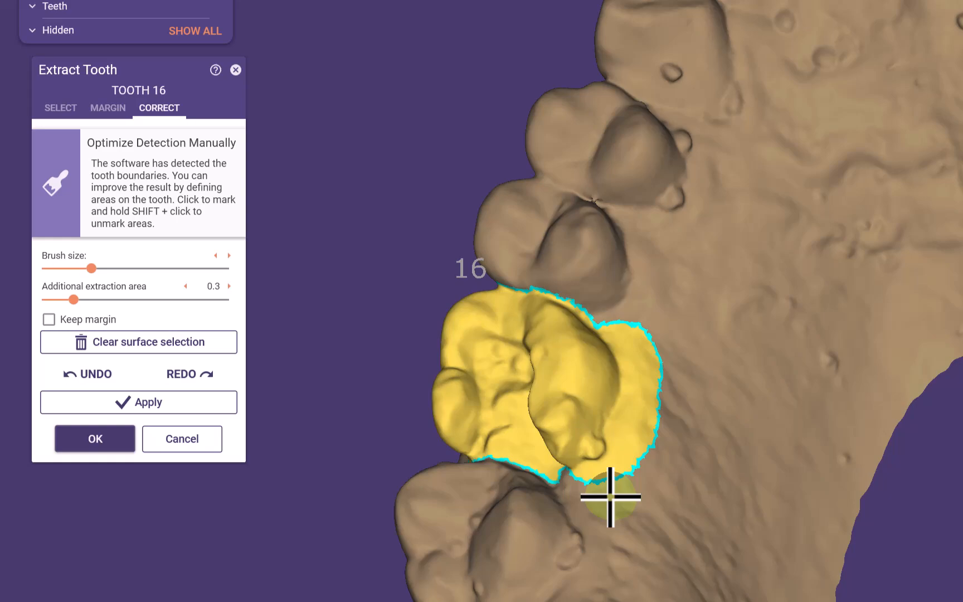
{"action": "mouse_move", "coordinate": [615, 499]}
{"action": "left_mouse_down", "text": "shift"}
{"action": "mouse_move", "coordinate": [640, 459]}
{"action": "mouse_move", "coordinate": [654, 394]}
{"action": "mouse_move", "coordinate": [657, 330]}
{"action": "mouse_move", "coordinate": [645, 314]}
{"action": "mouse_move", "coordinate": [648, 414]}
{"action": "mouse_move", "coordinate": [625, 463]}
{"action": "mouse_move", "coordinate": [602, 479]}
{"action": "mouse_move", "coordinate": [612, 484]}
{"action": "mouse_move", "coordinate": [642, 401]}
{"action": "mouse_move", "coordinate": [624, 323]}
{"action": "left_mouse_up", "text": "shift"}
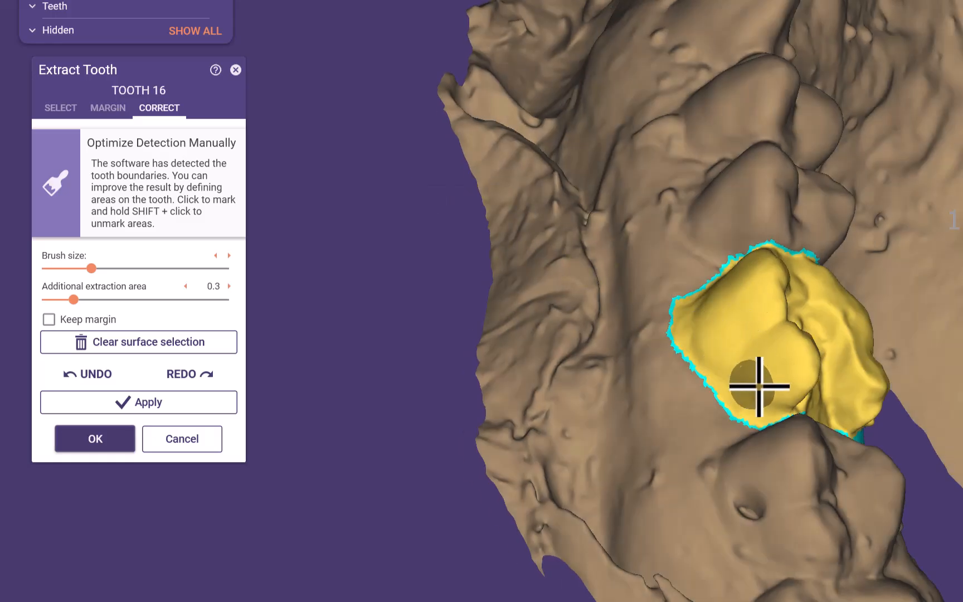
{"action": "left_click", "coordinate": [112, 111]}
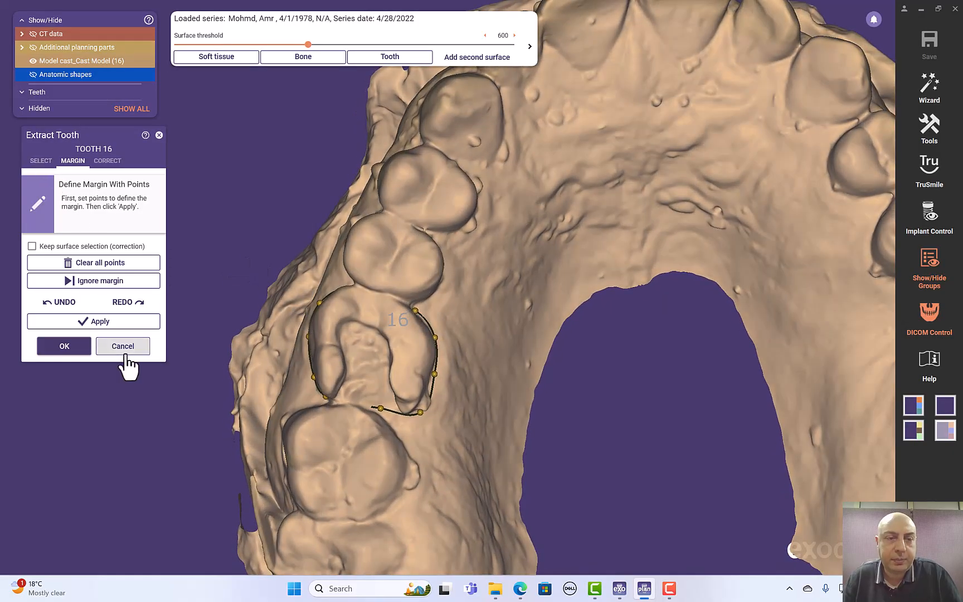
Apply the margin points to extract tooth 16 from the cast model.
{"action": "left_click", "coordinate": [98, 323]}
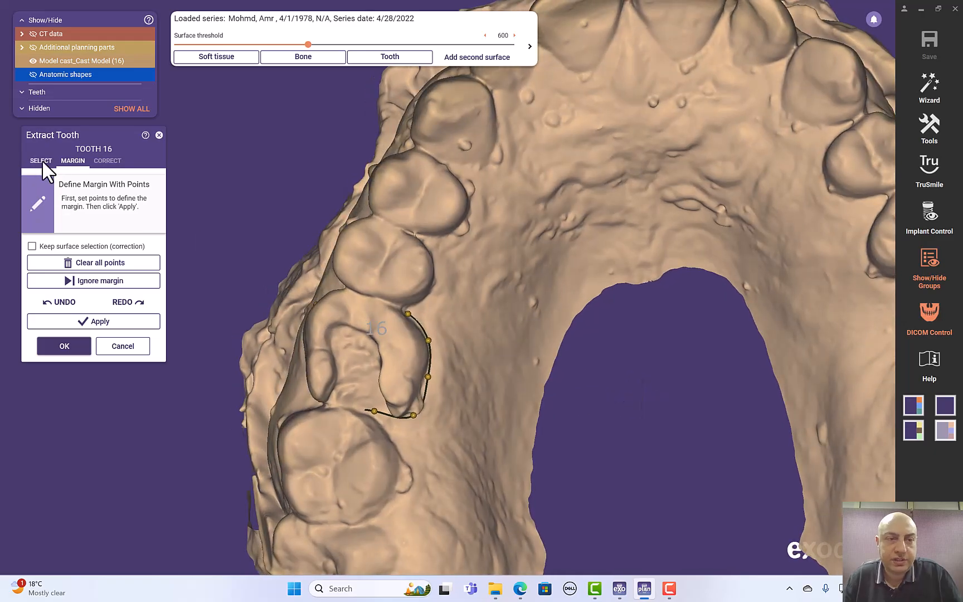
{"action": "left_click", "coordinate": [41, 160]}
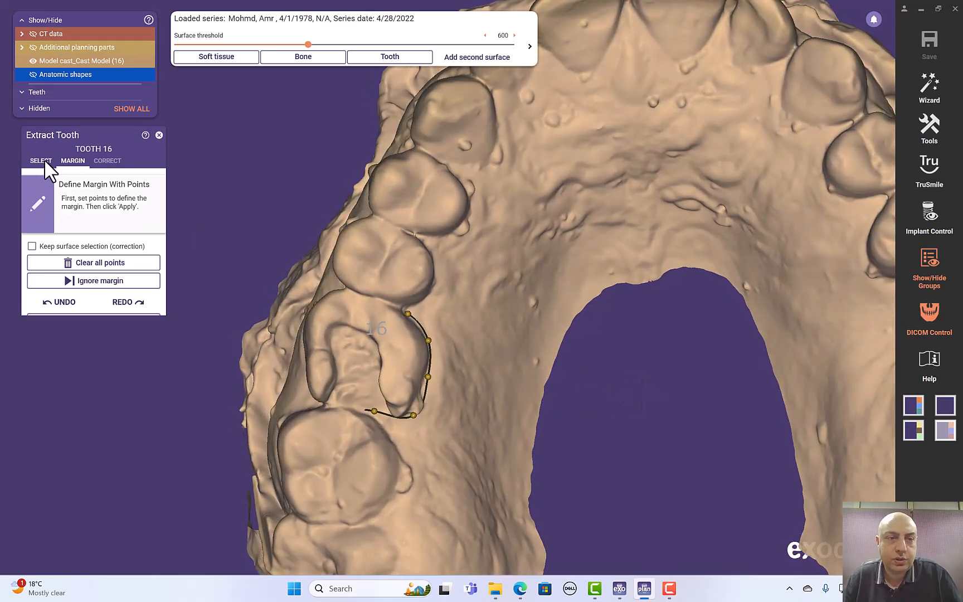
{"action": "left_click", "coordinate": [394, 372]}
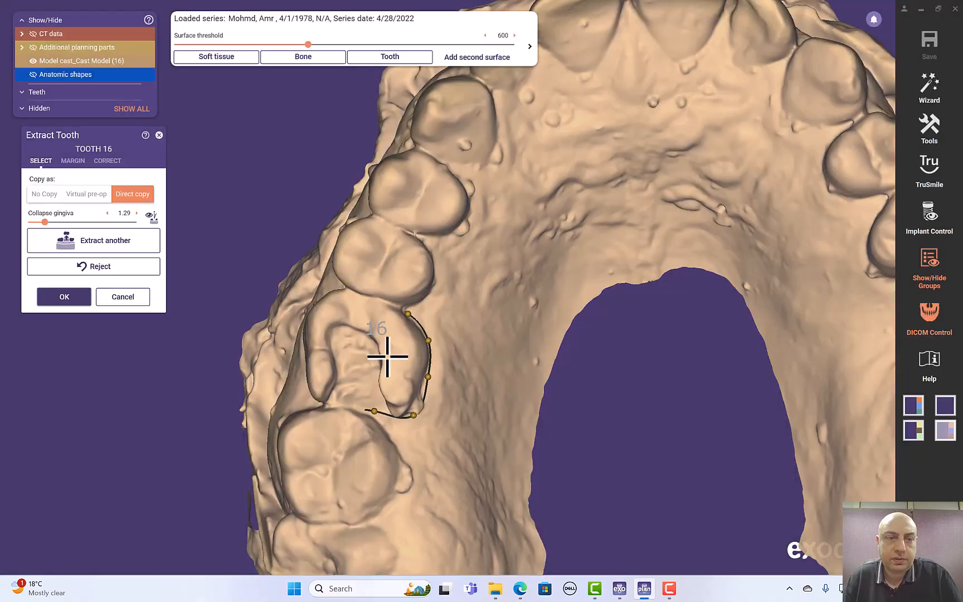
{"action": "left_click", "coordinate": [73, 161]}
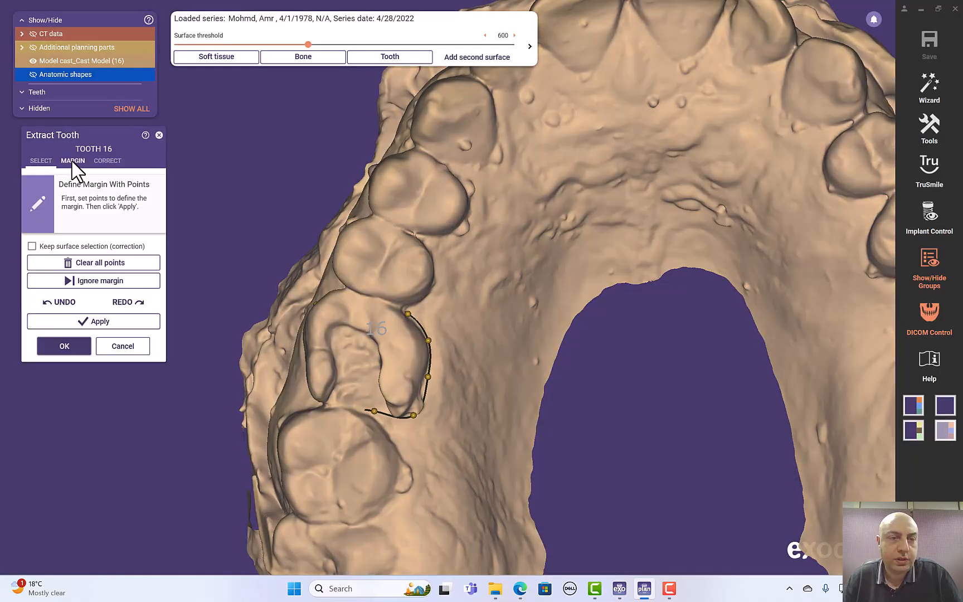
{"action": "left_click", "coordinate": [76, 322]}
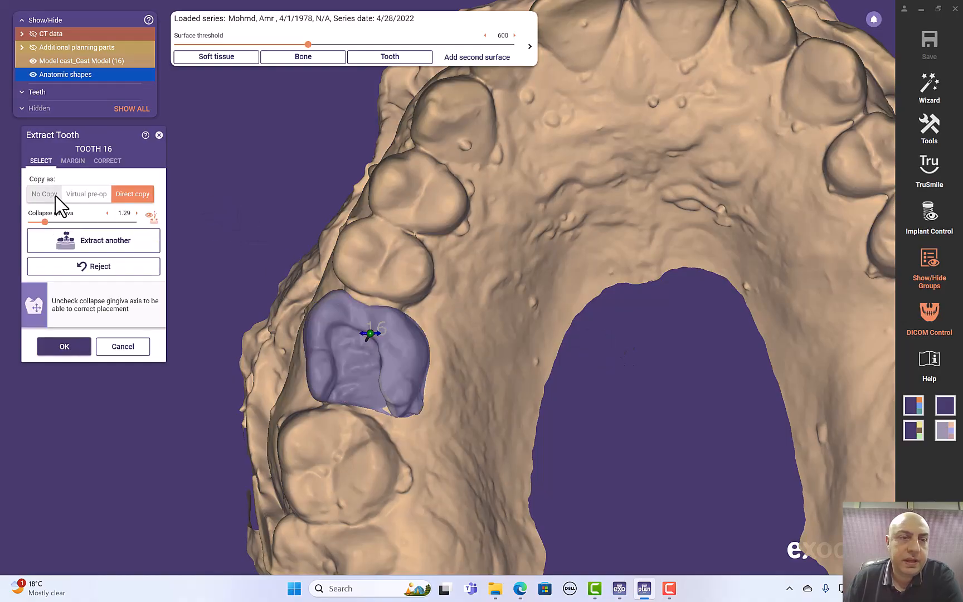
Set the tooth 16 extraction to No Copy and finish it, continuing with the changed anatomical tooth situation.
{"action": "left_click", "coordinate": [45, 194]}
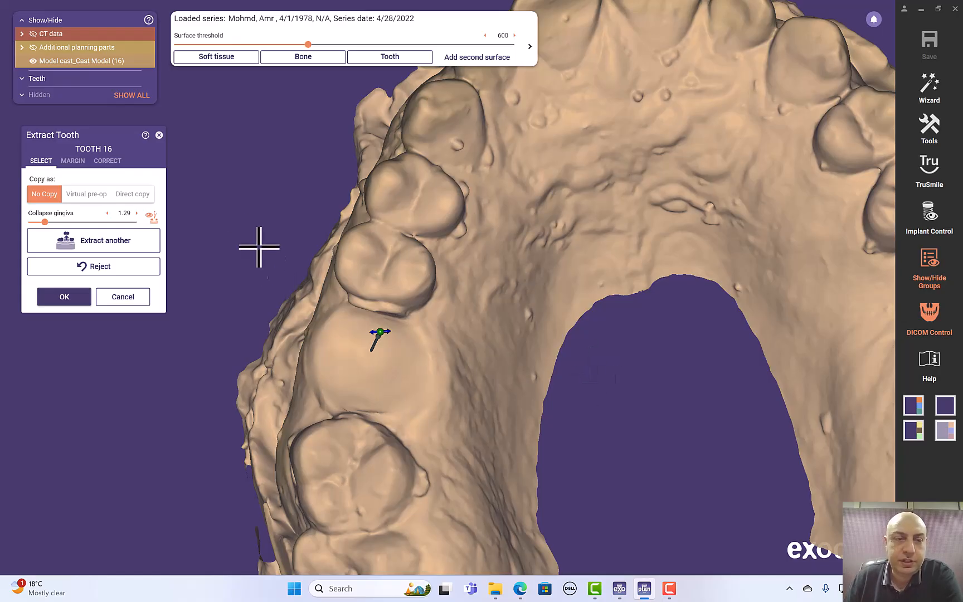
{"action": "right_click_drag", "start_coordinate": [243, 232], "coordinate": [244, 231]}
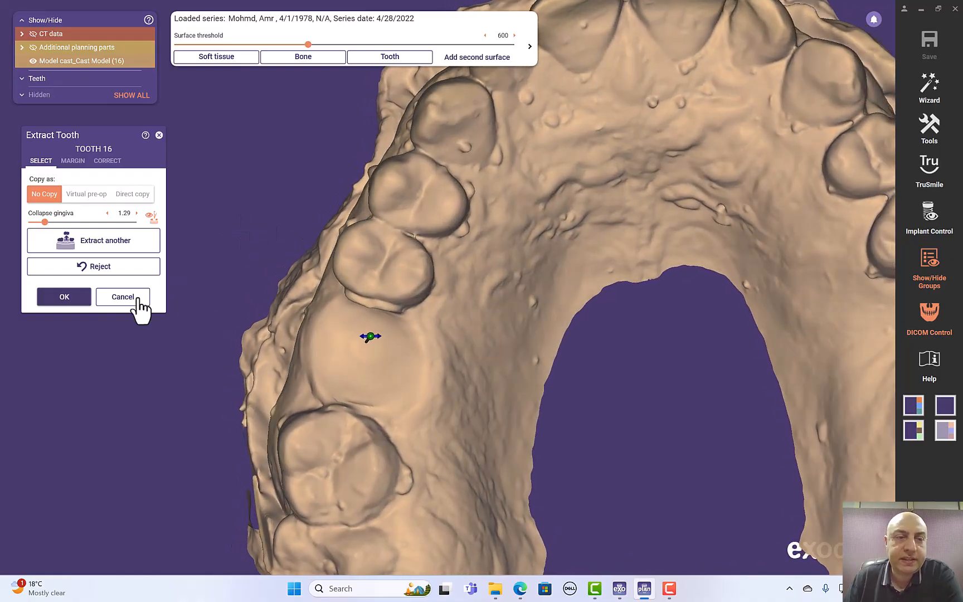
{"action": "left_click", "coordinate": [64, 300]}
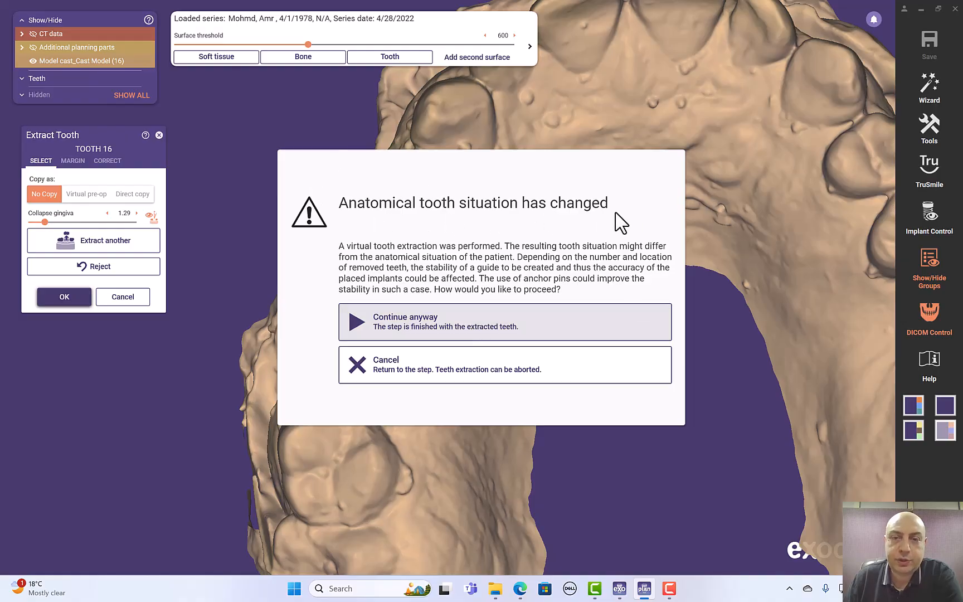
{"action": "left_click", "coordinate": [454, 329]}
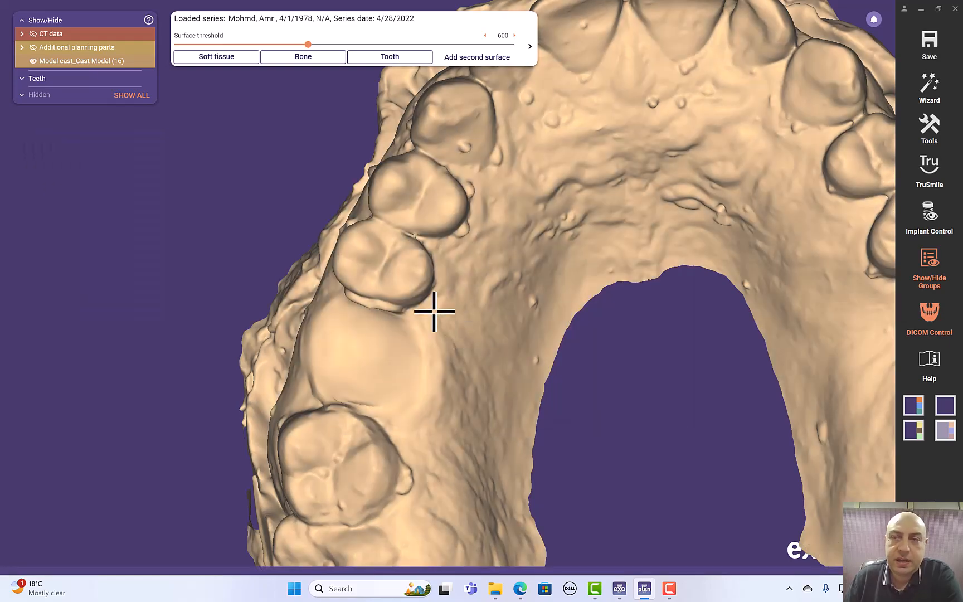
Return to the wizard's model teeth placement and set the mesial contact point of tooth 16 on the adjacent premolar.
{"action": "left_click", "coordinate": [922, 88]}
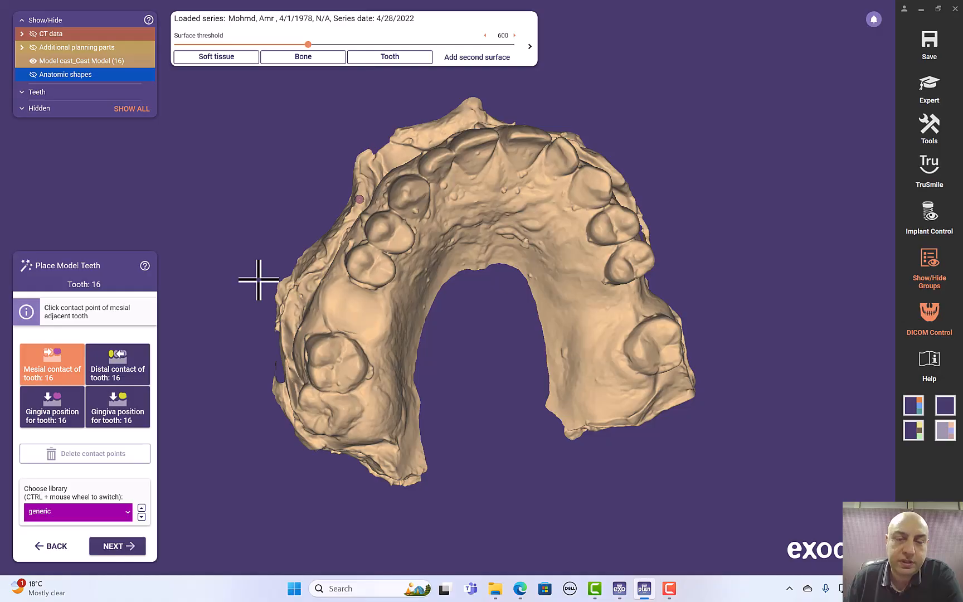
{"action": "scroll", "coordinate": [266, 264], "scroll_direction": "up", "scroll_amount": 3}
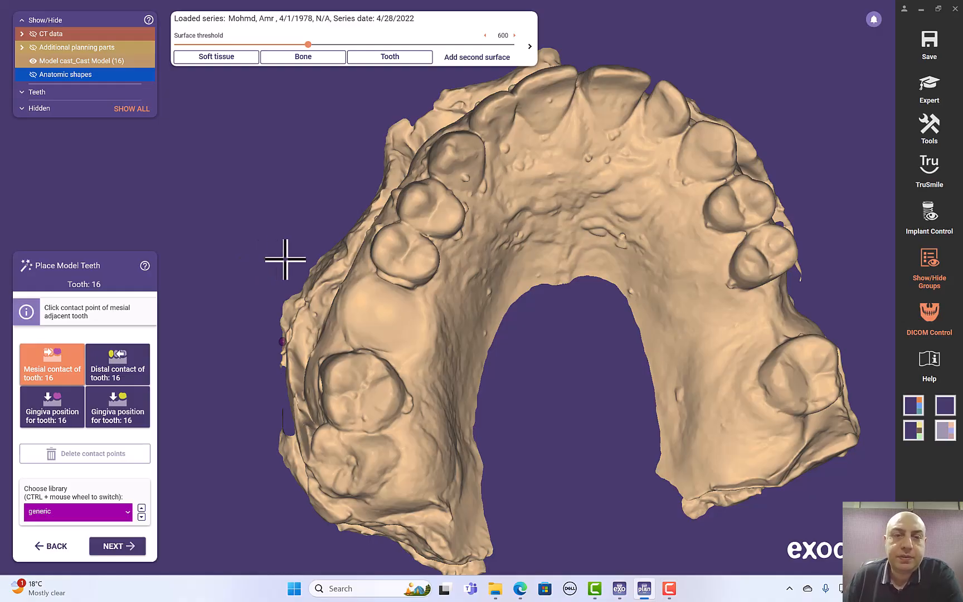
{"action": "scroll", "coordinate": [285, 260], "scroll_direction": "up", "scroll_amount": 3}
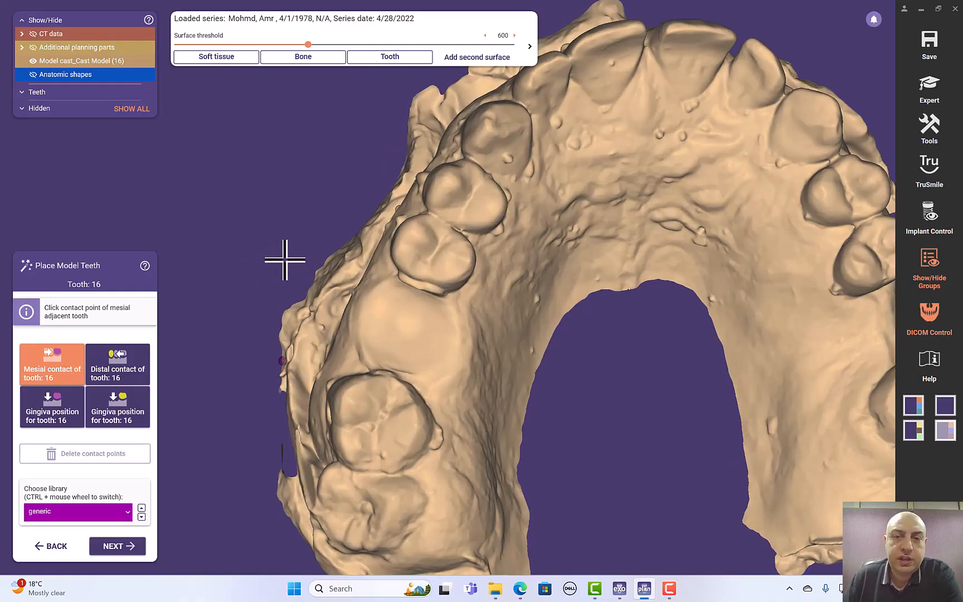
{"action": "right_click_drag", "start_coordinate": [278, 251], "coordinate": [278, 252]}
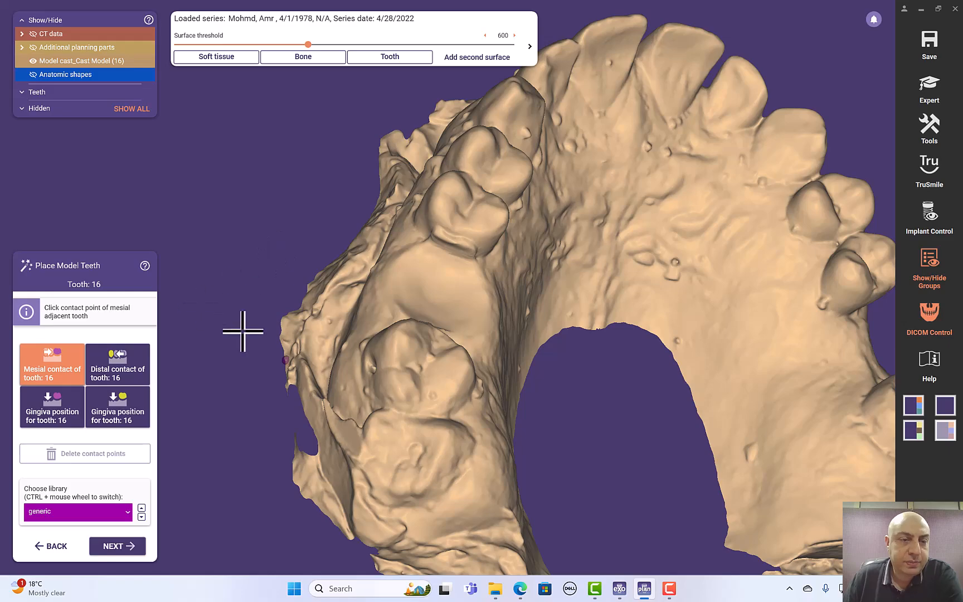
{"action": "right_click_drag", "start_coordinate": [231, 304], "coordinate": [307, 224]}
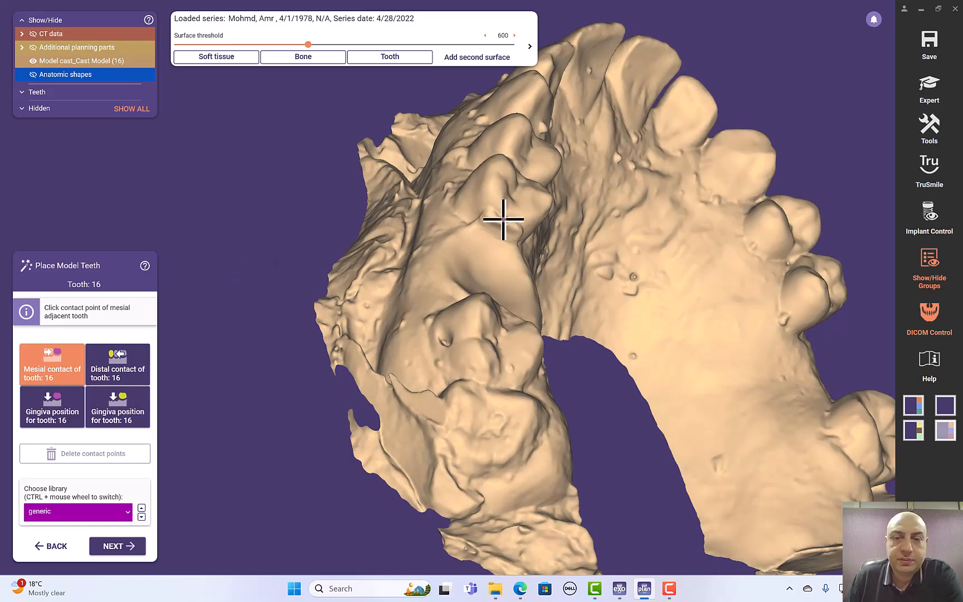
{"action": "left_click", "coordinate": [504, 219]}
Set the distal contact point of tooth 16 on the adjacent molar and proceed to correcting the model tooth placement.
{"action": "right_click_drag", "start_coordinate": [301, 222], "coordinate": [303, 226]}
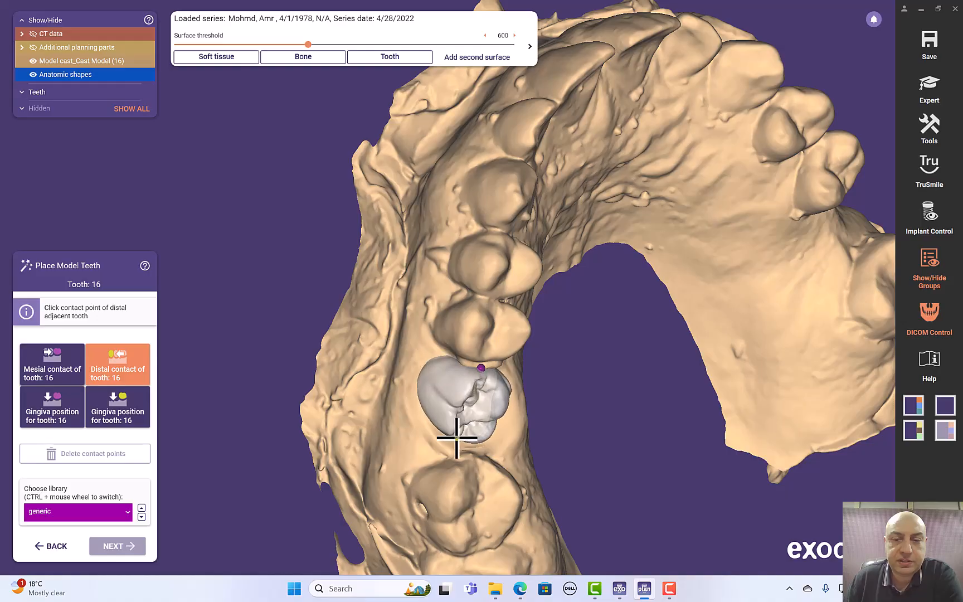
{"action": "left_click", "coordinate": [473, 461]}
{"action": "right_click_drag", "start_coordinate": [548, 441], "coordinate": [375, 458]}
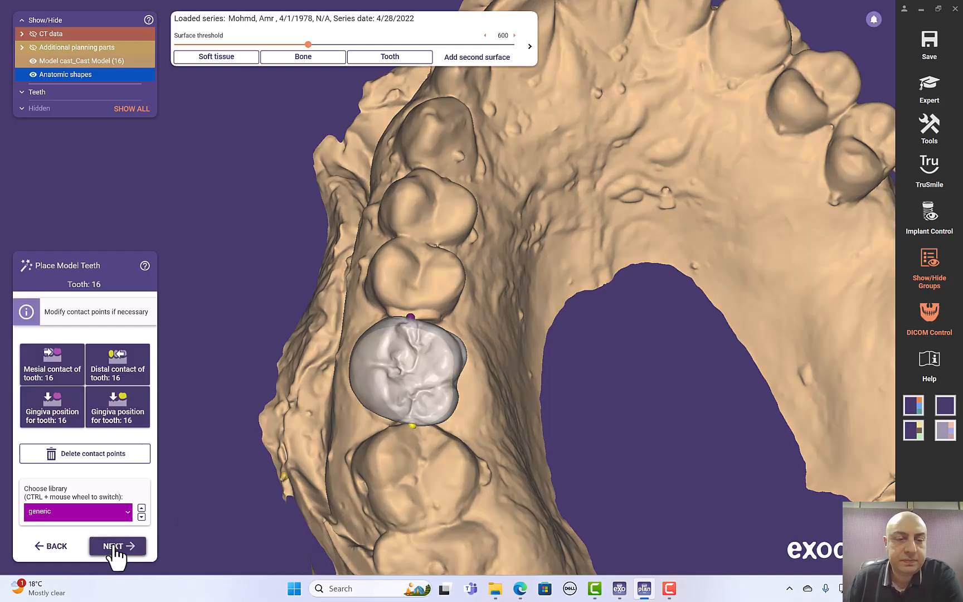
{"action": "left_click", "coordinate": [115, 548]}
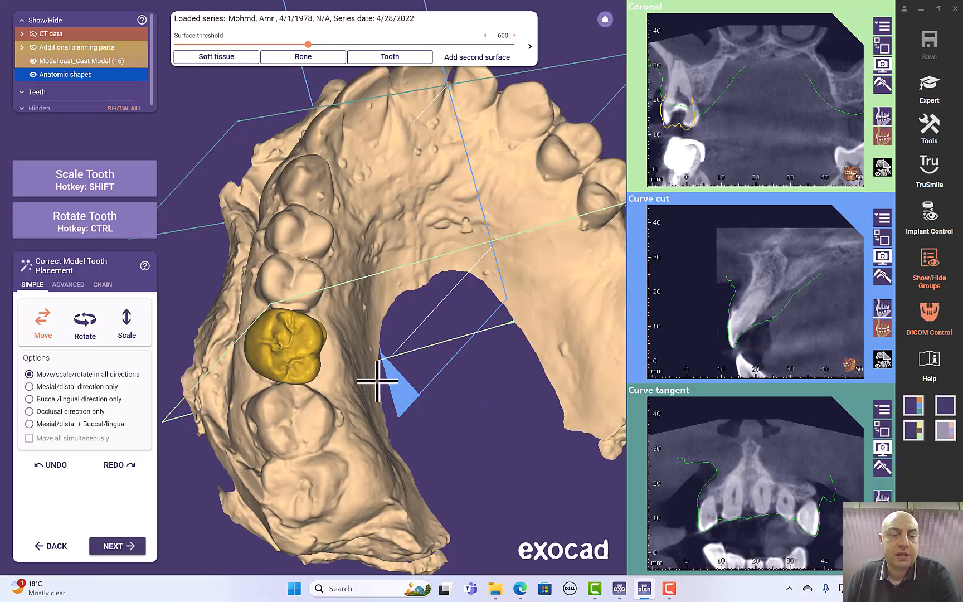
Rotate model tooth 16 in occlusal and buccal views to align it with the neighbouring teeth.
{"action": "key", "text": "ctrl"}
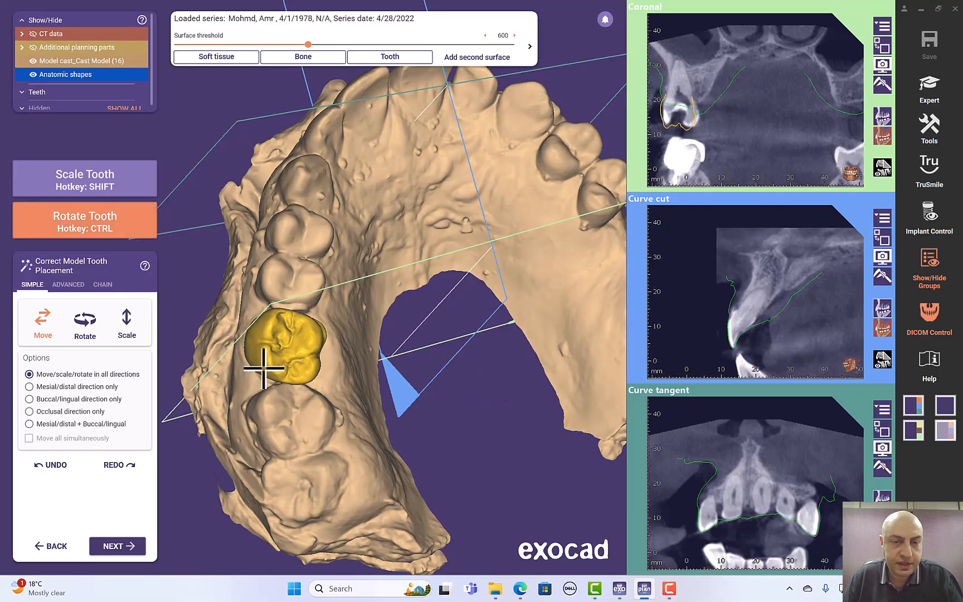
{"action": "left_click_drag", "start_coordinate": [269, 372], "coordinate": [268, 344], "text": "ctrl"}
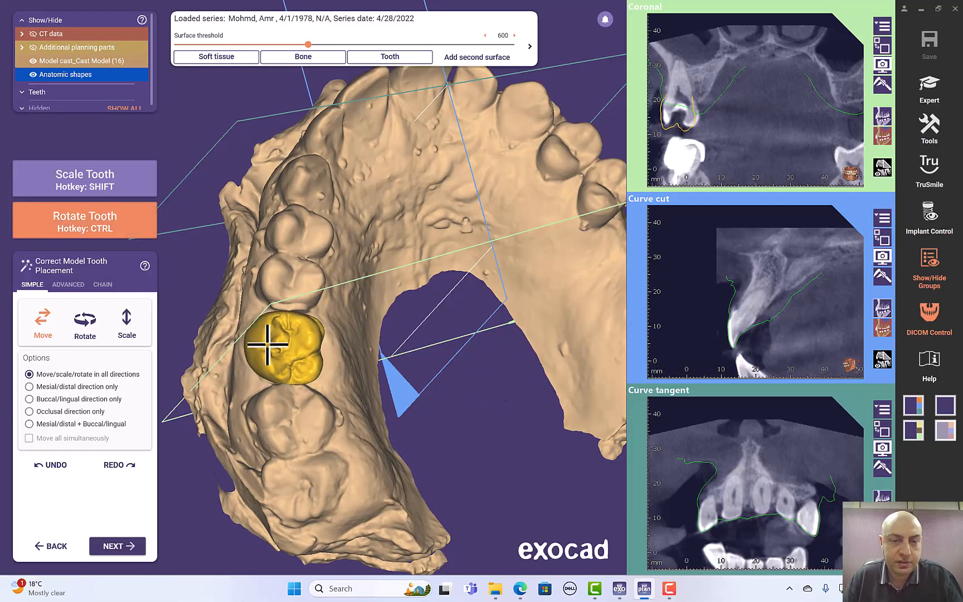
{"action": "right_click_drag", "start_coordinate": [219, 102], "coordinate": [218, 109]}
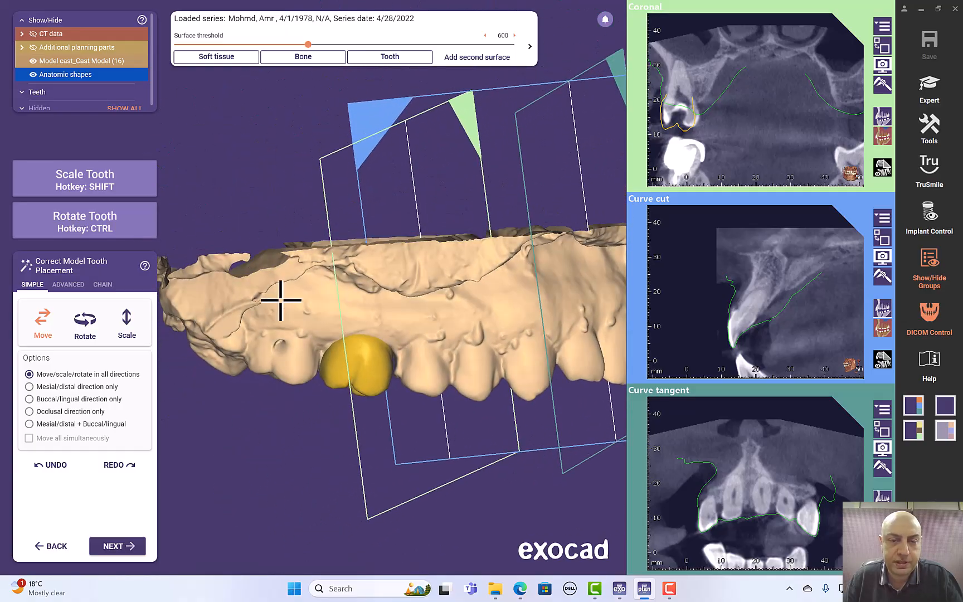
{"action": "key", "text": "ctrl"}
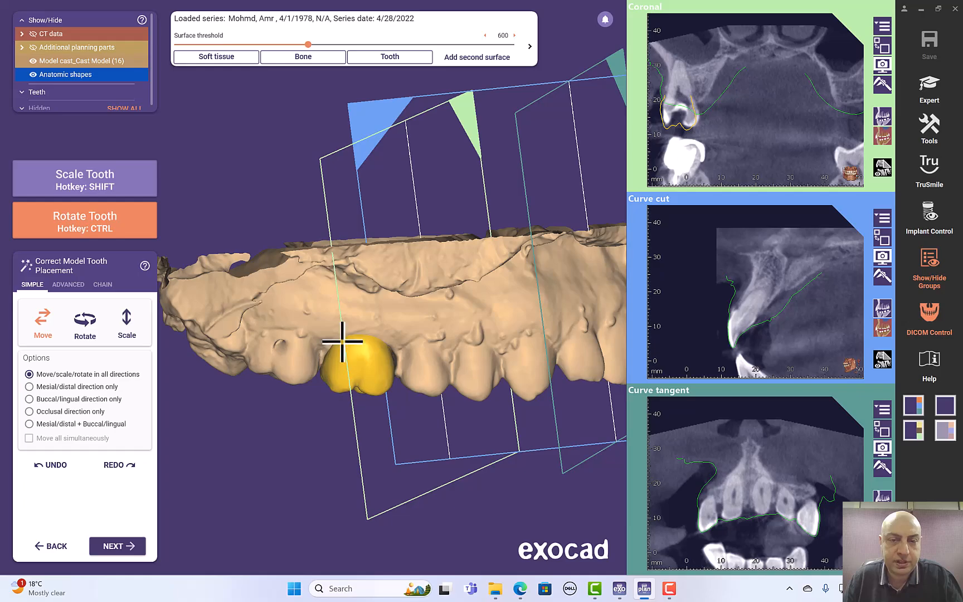
{"action": "right_click_drag", "start_coordinate": [311, 405], "coordinate": [308, 403]}
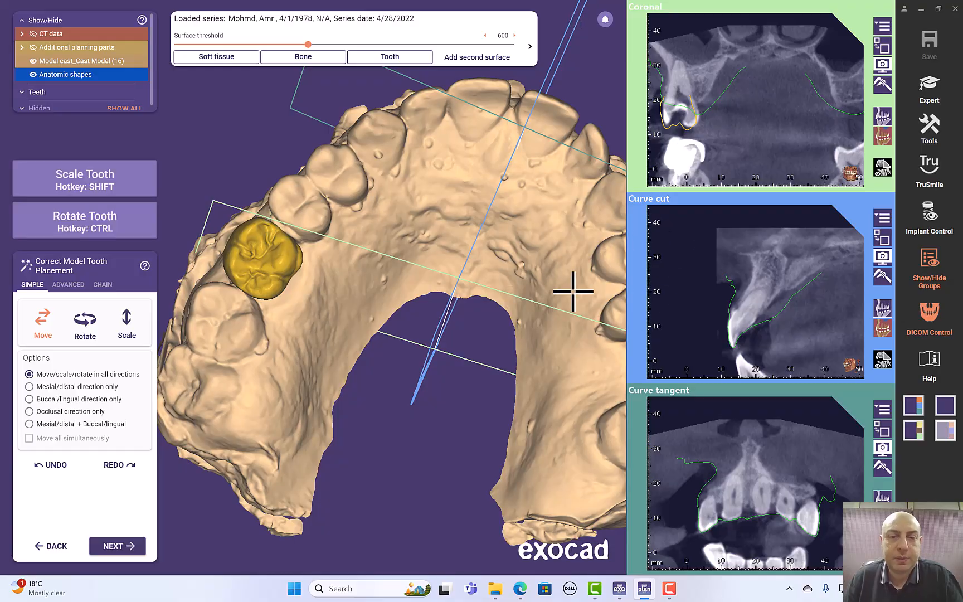